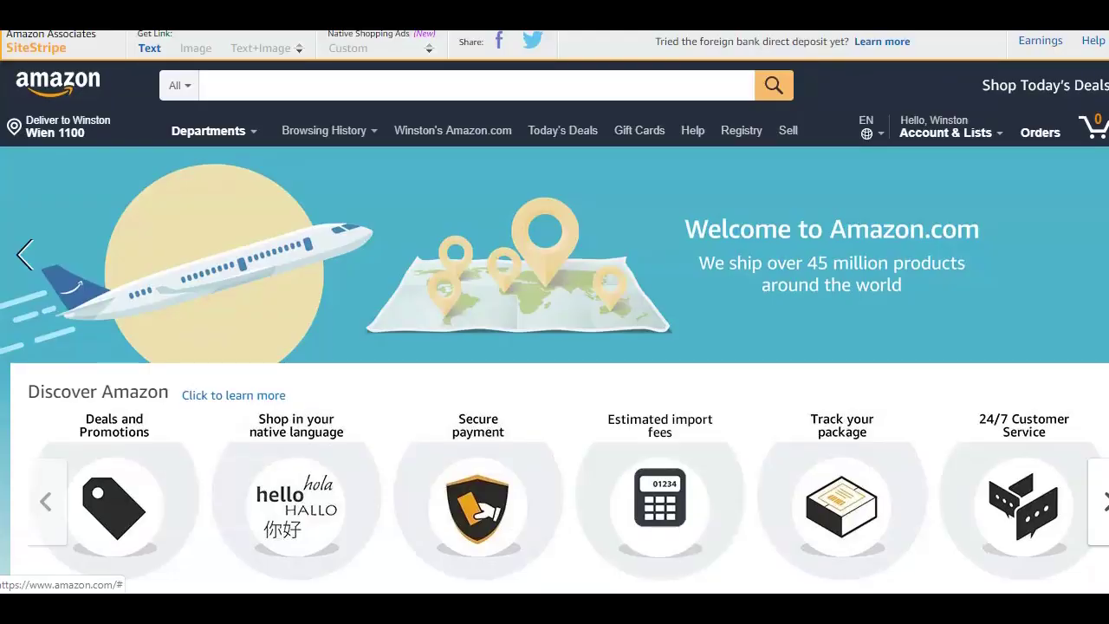
Open 'Become an Affiliate' from the Amazon footer's Make Money with Us section
{"action": "scroll", "coordinate": [554, 312], "scroll_direction": "down", "scroll_amount": 10}
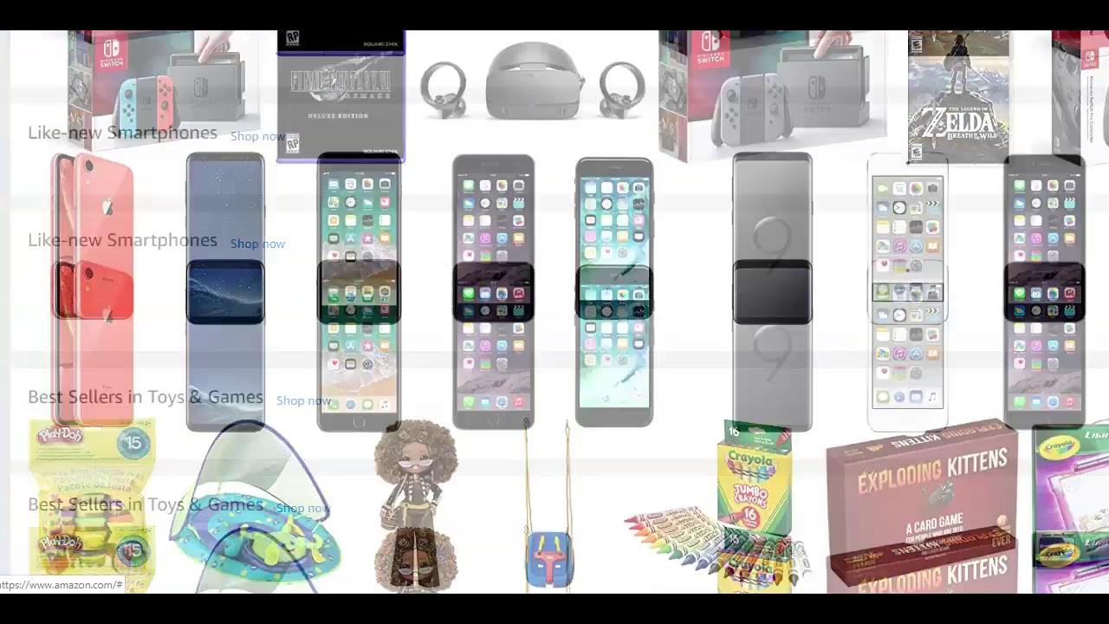
{"action": "scroll", "coordinate": [554, 312], "scroll_direction": "down", "scroll_amount": 15}
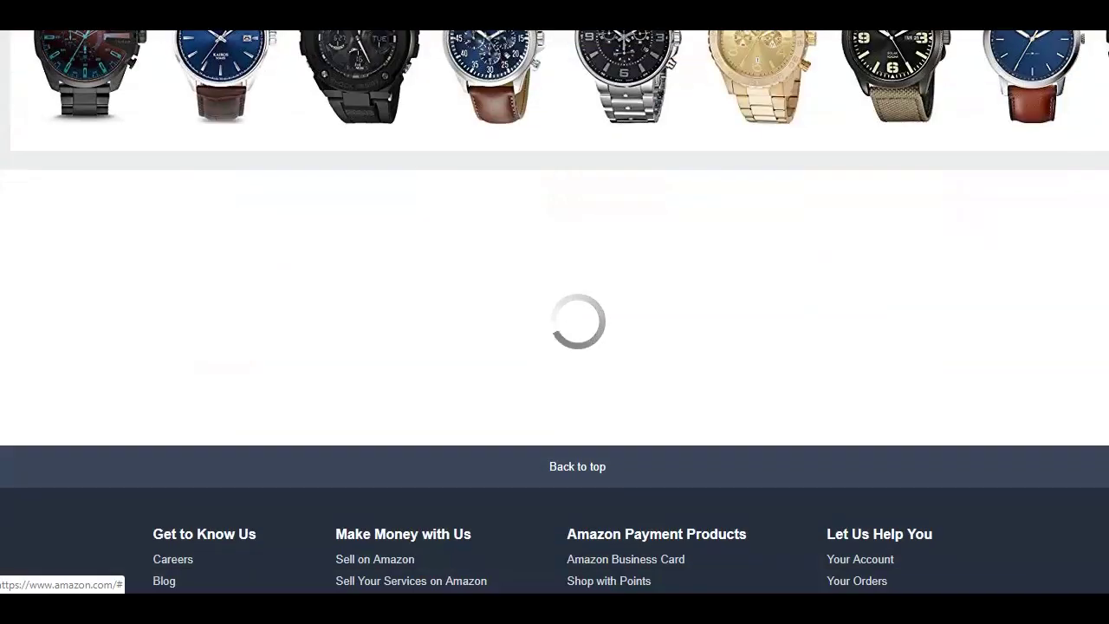
{"action": "scroll", "coordinate": [555, 311], "scroll_direction": "down", "scroll_amount": 8}
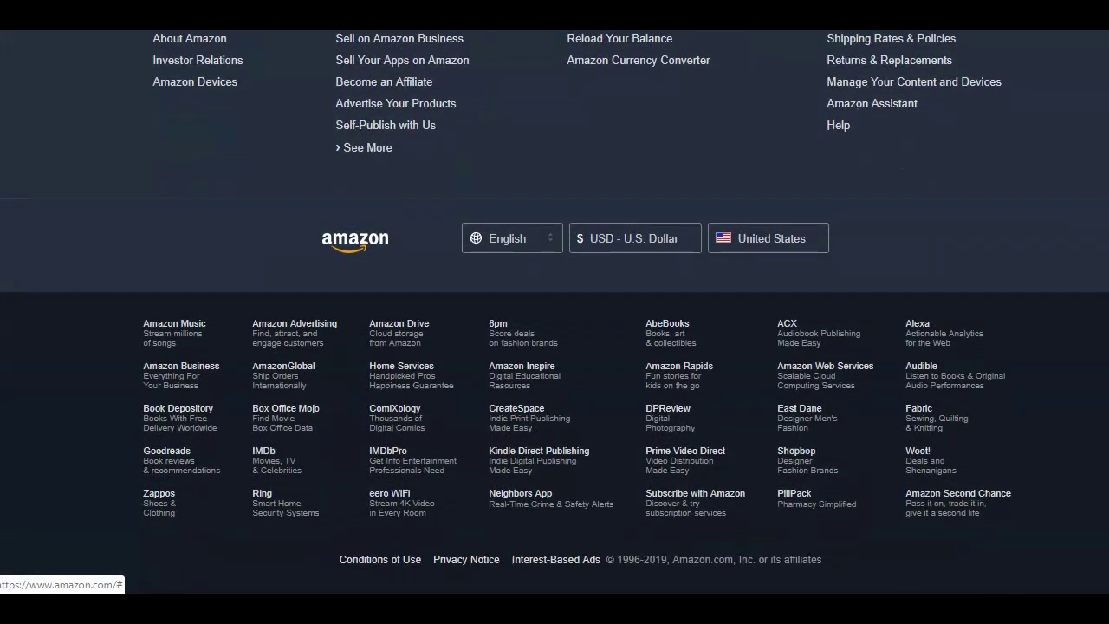
{"action": "mouse_move", "coordinate": [514, 247]}
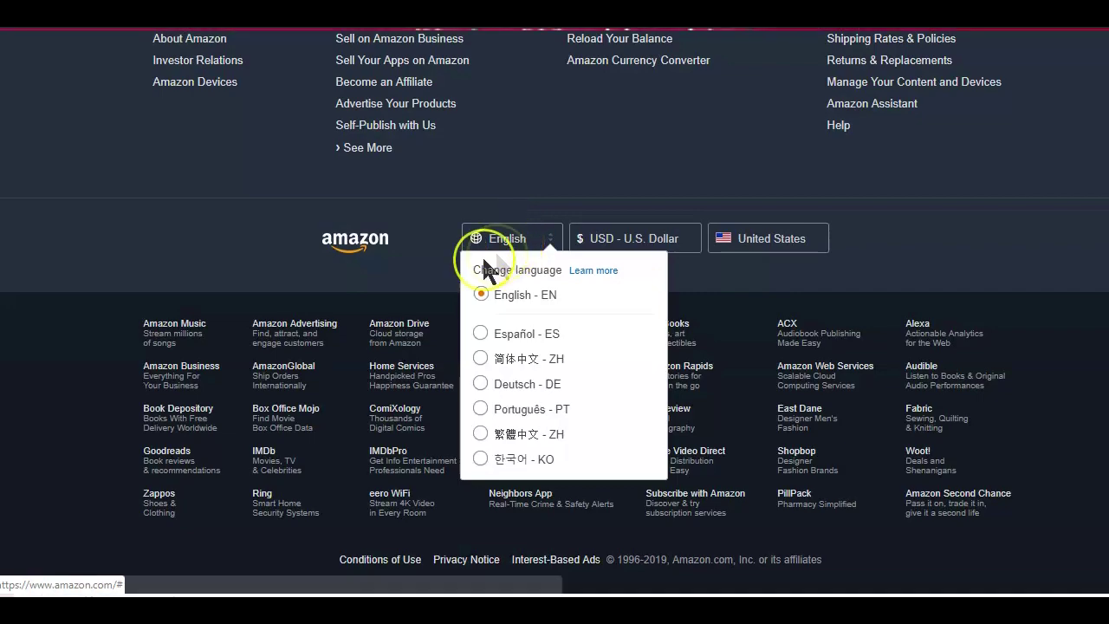
{"action": "scroll", "coordinate": [879, 206], "scroll_direction": "up", "scroll_amount": 3}
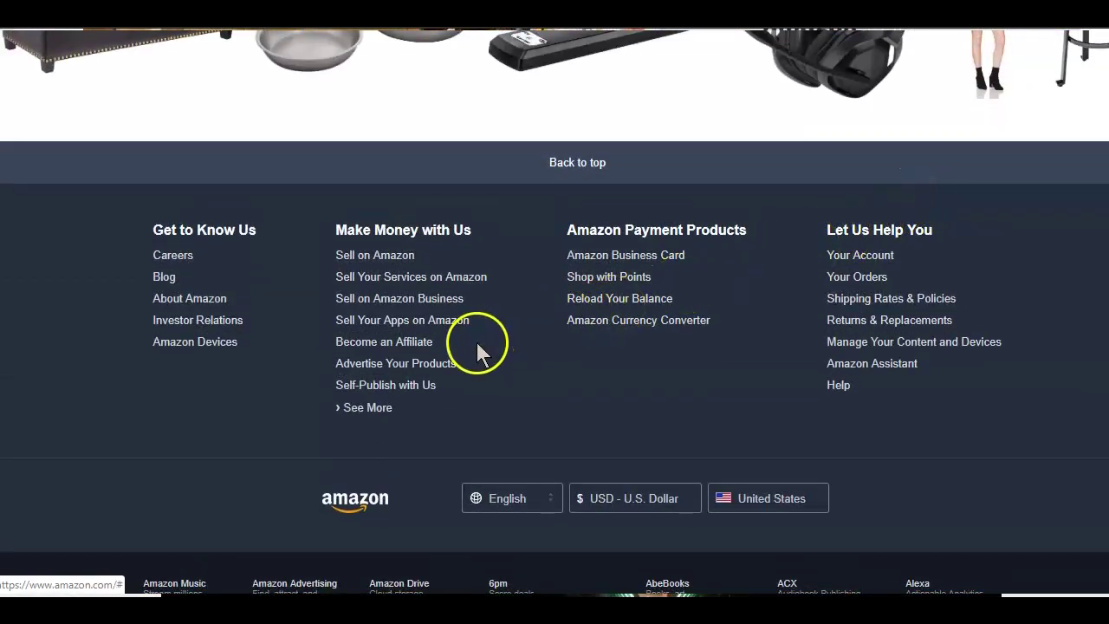
{"action": "left_click", "coordinate": [406, 348]}
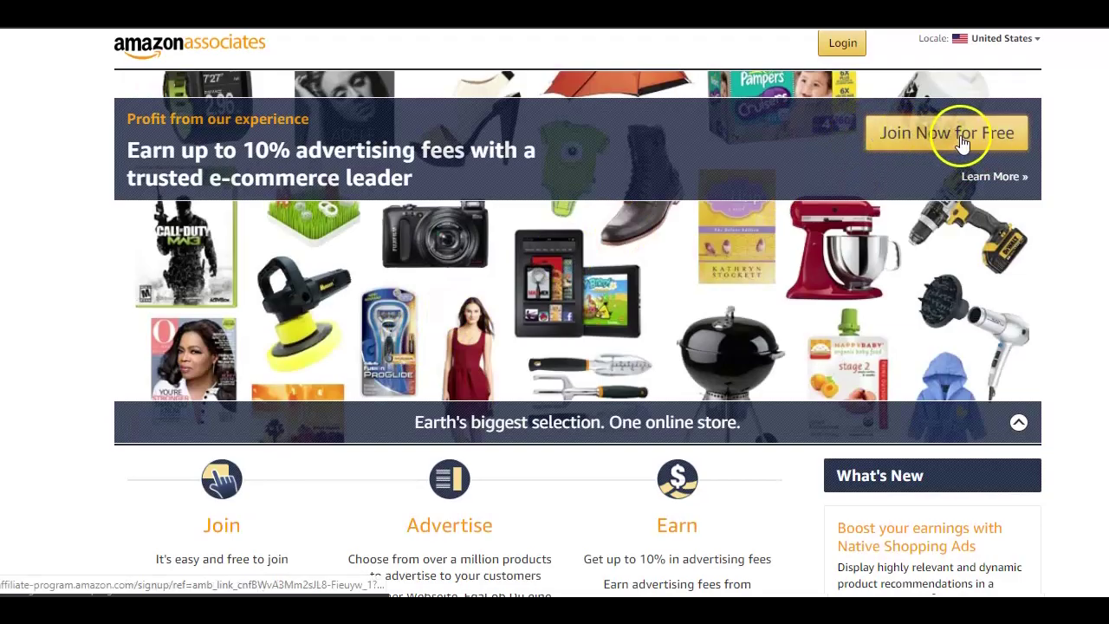
Log in to Amazon Associates with the saved account password to reach the Home dashboard
{"action": "scroll", "coordinate": [445, 152], "scroll_direction": "down", "scroll_amount": 4}
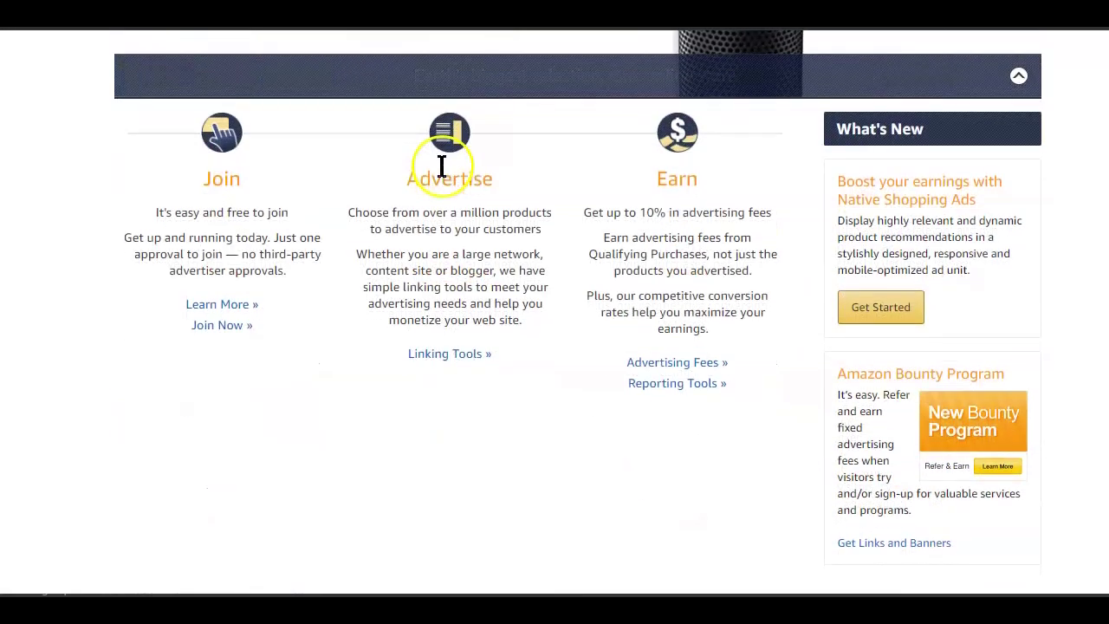
{"action": "scroll", "coordinate": [441, 167], "scroll_direction": "down", "scroll_amount": 3}
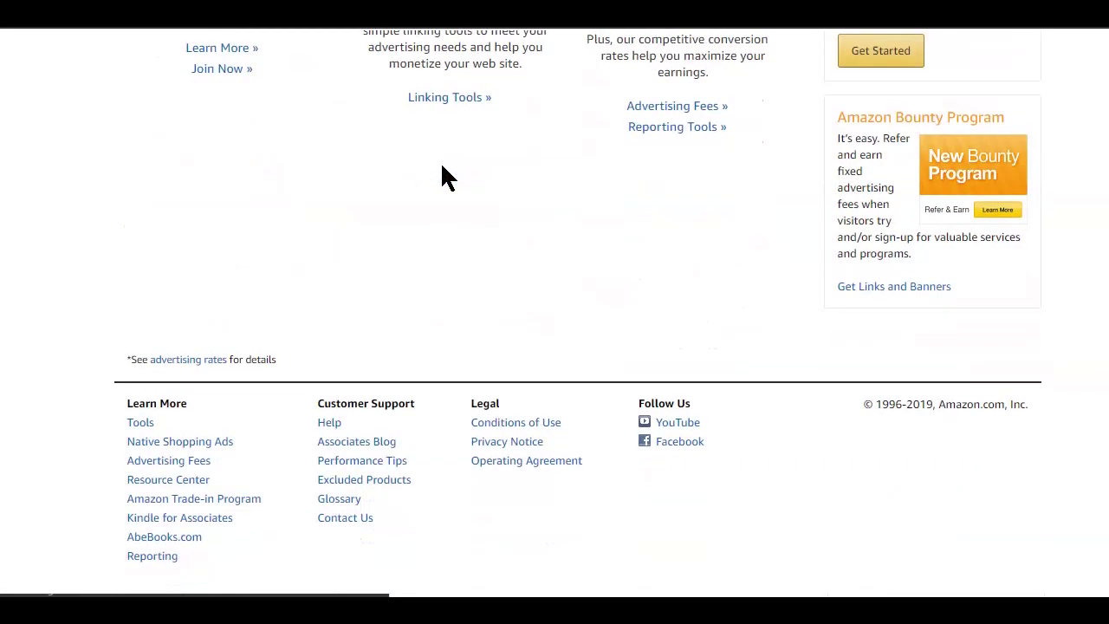
{"action": "scroll", "coordinate": [441, 174], "scroll_direction": "up", "scroll_amount": 7}
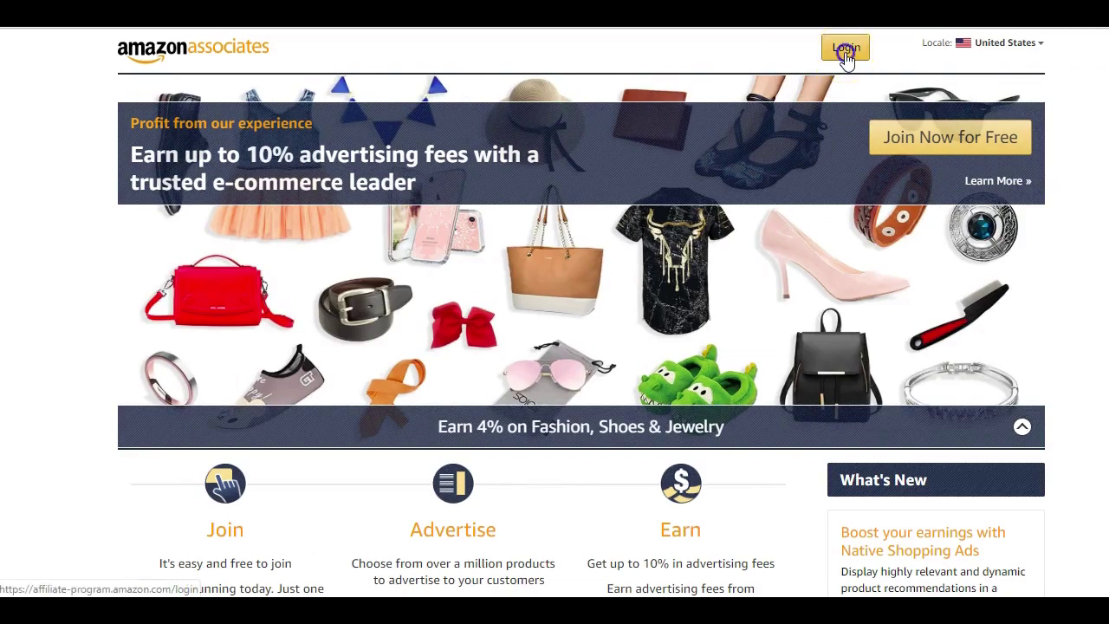
{"action": "left_click", "coordinate": [846, 53]}
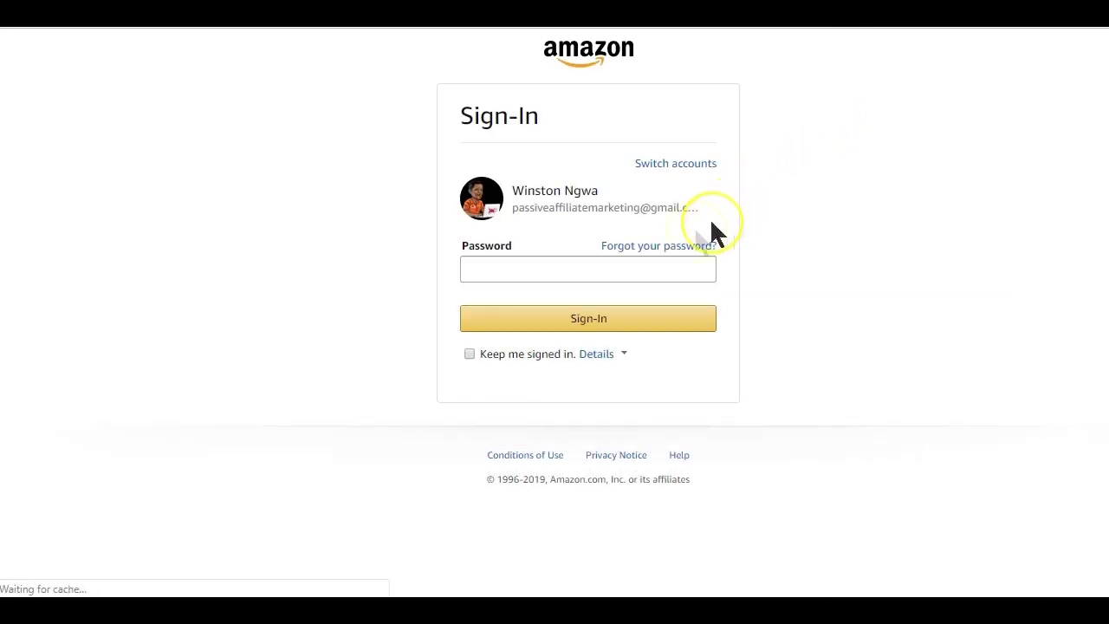
{"action": "left_click", "coordinate": [635, 265]}
{"action": "left_click", "coordinate": [635, 262]}
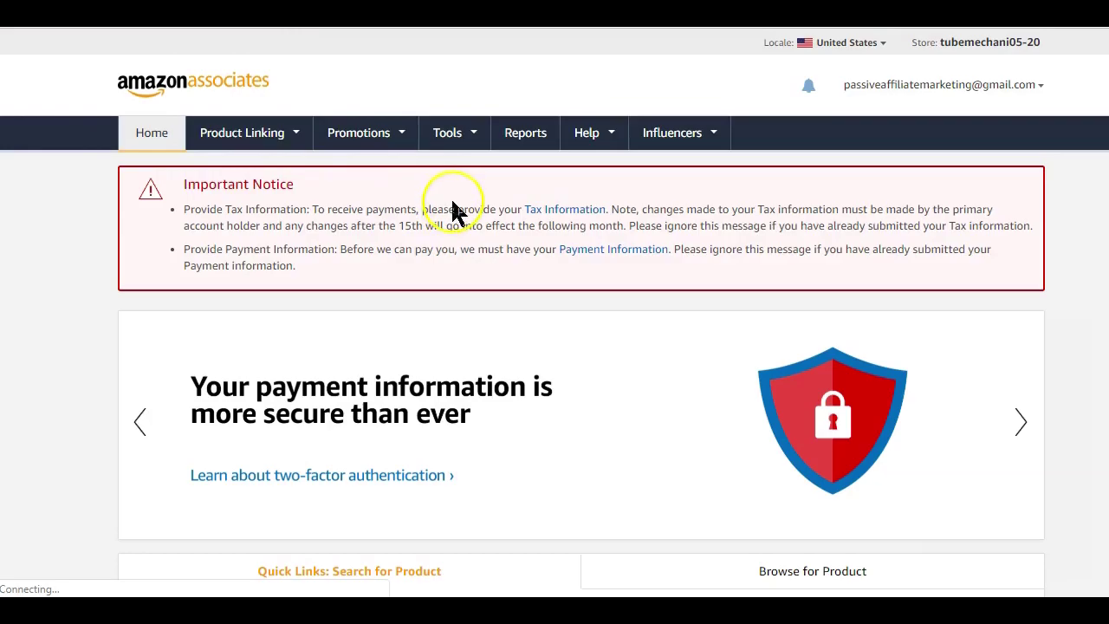
{"action": "scroll", "coordinate": [457, 212], "scroll_direction": "down", "scroll_amount": 2}
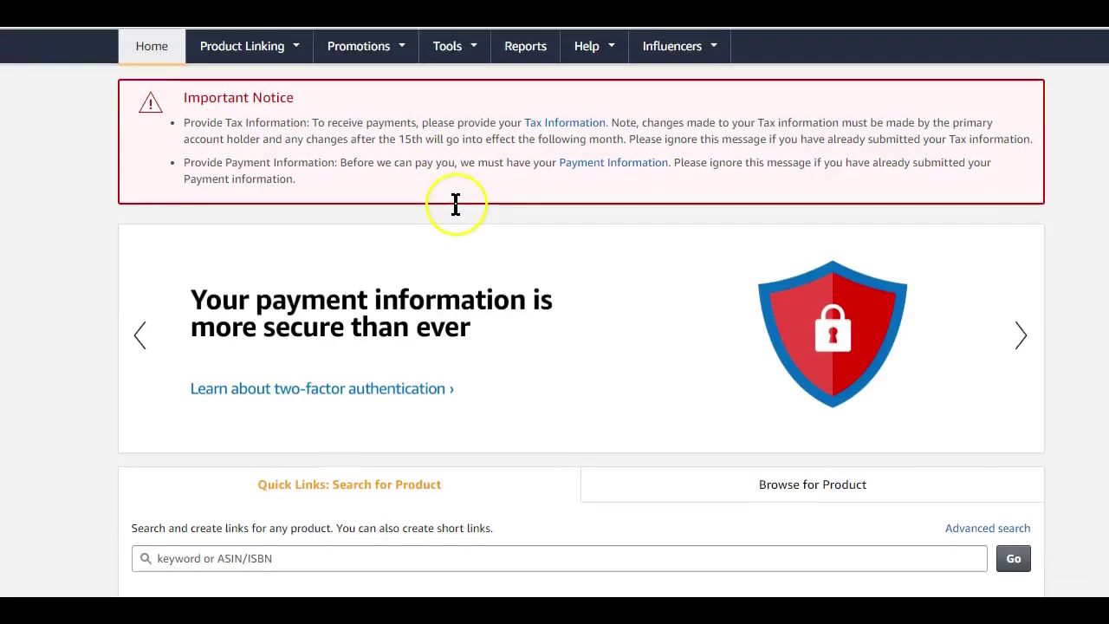
{"action": "scroll", "coordinate": [458, 212], "scroll_direction": "down", "scroll_amount": 2}
{"action": "scroll", "coordinate": [455, 214], "scroll_direction": "up", "scroll_amount": 3}
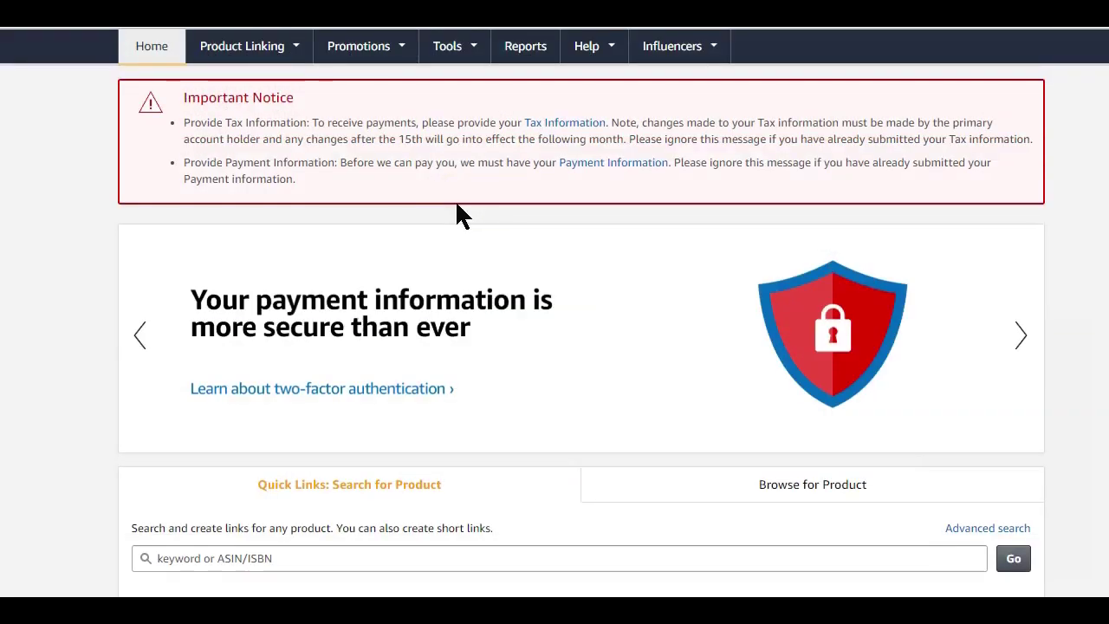
Open OneLink from the Associates Tools menu and review its three getting-started steps
{"action": "left_click", "coordinate": [466, 50]}
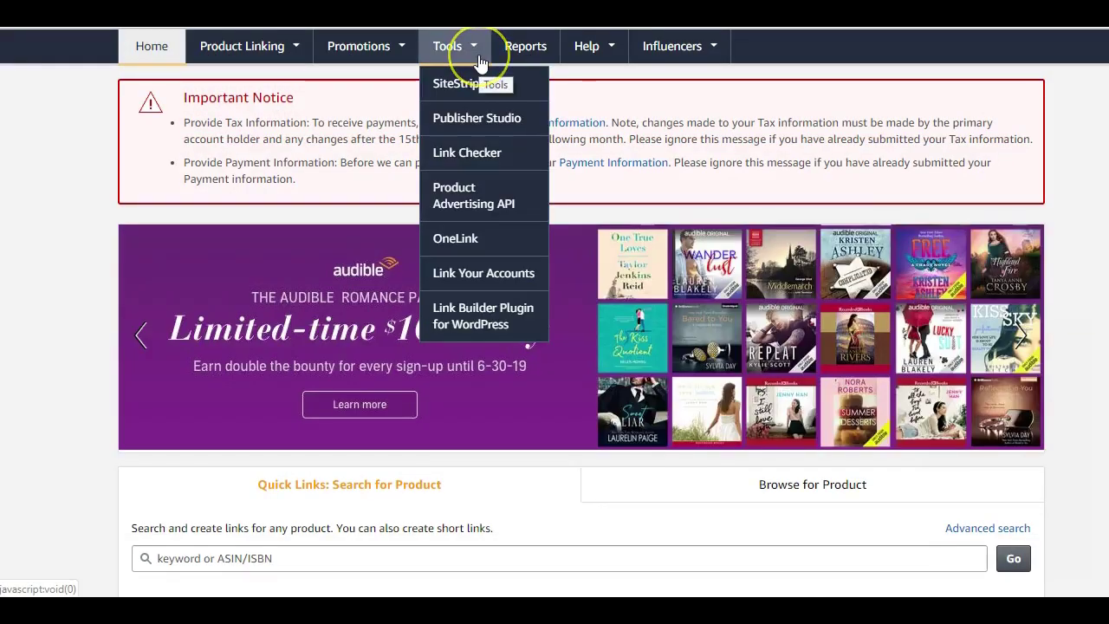
{"action": "left_click", "coordinate": [446, 244]}
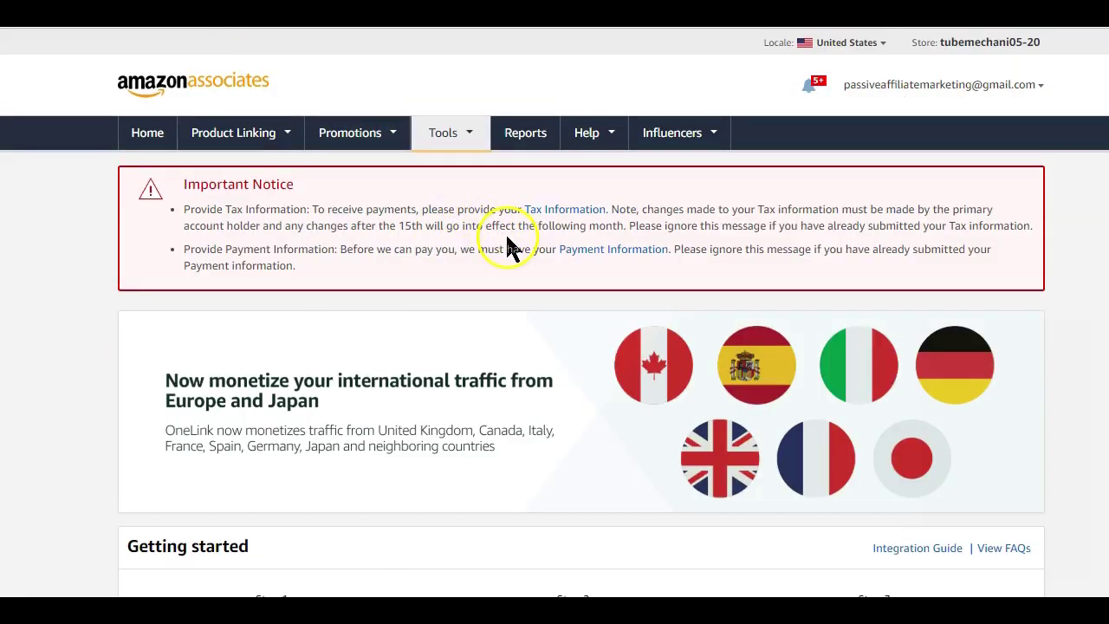
{"action": "scroll", "coordinate": [507, 236], "scroll_direction": "down", "scroll_amount": 3}
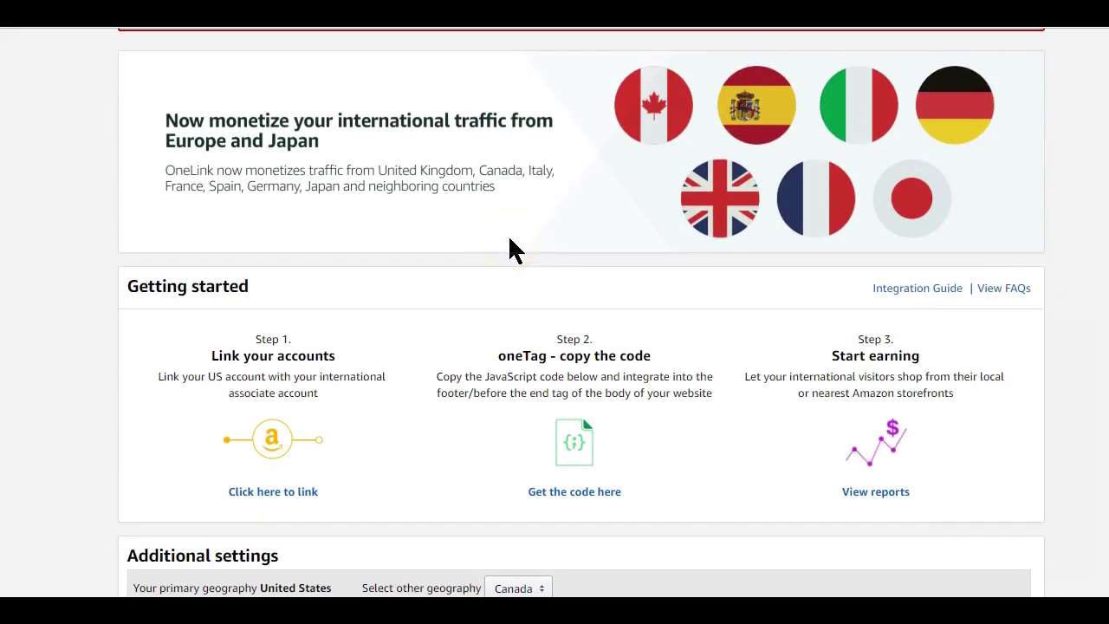
{"action": "scroll", "coordinate": [508, 234], "scroll_direction": "up", "scroll_amount": 2}
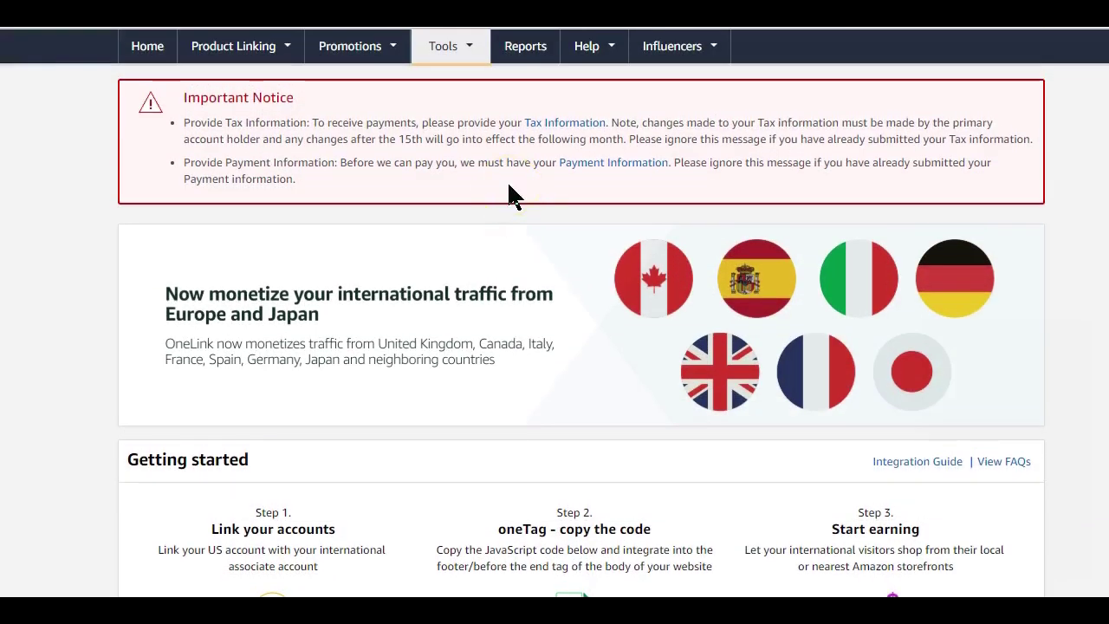
{"action": "scroll", "coordinate": [507, 180], "scroll_direction": "down", "scroll_amount": 1}
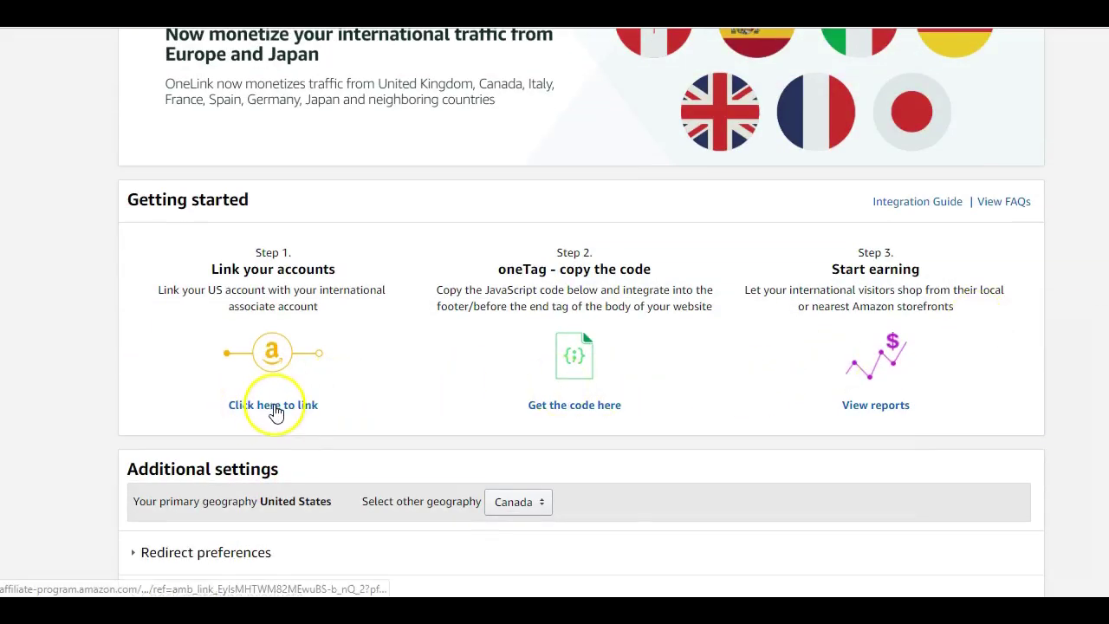
Open the Link Your Accounts page from Step 1 and select Canada as the geography
{"action": "left_click", "coordinate": [276, 407]}
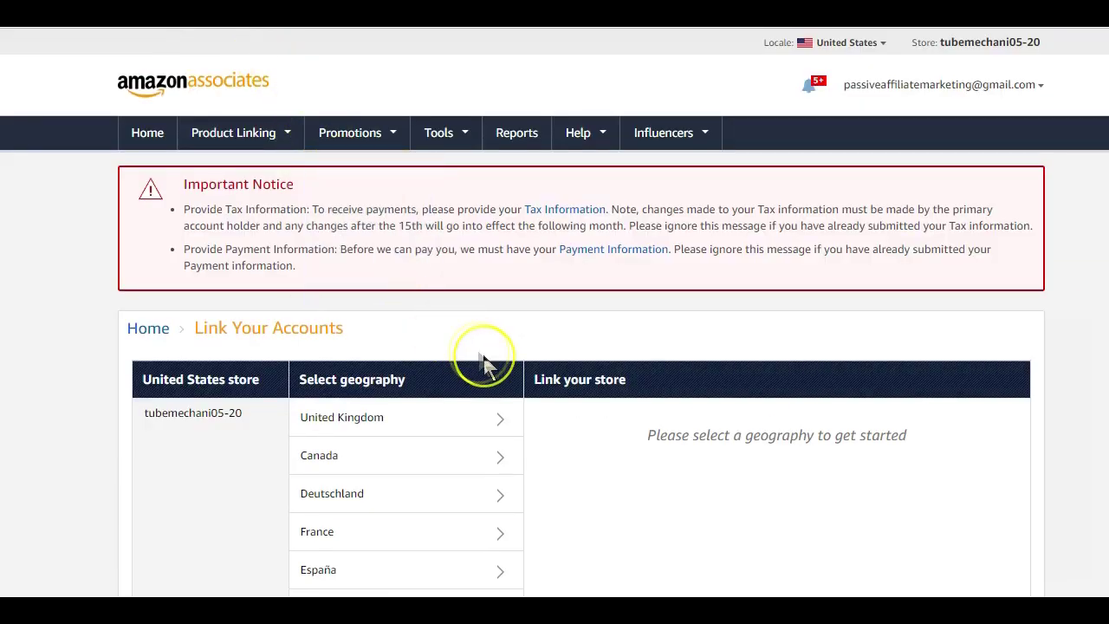
{"action": "scroll", "coordinate": [487, 363], "scroll_direction": "down", "scroll_amount": 2}
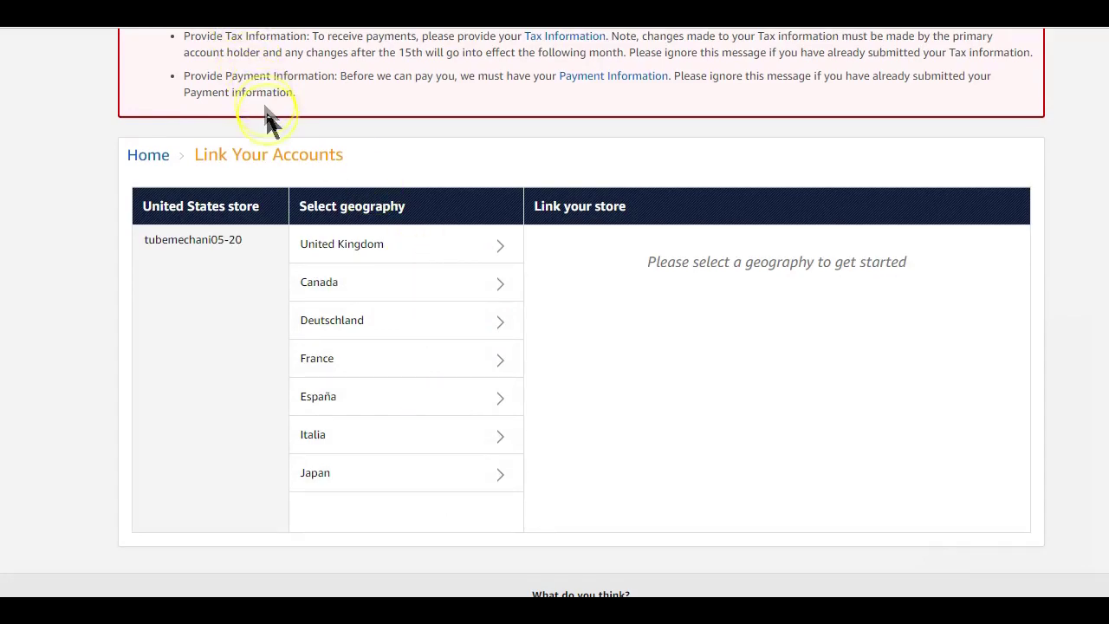
{"action": "left_click", "coordinate": [357, 288]}
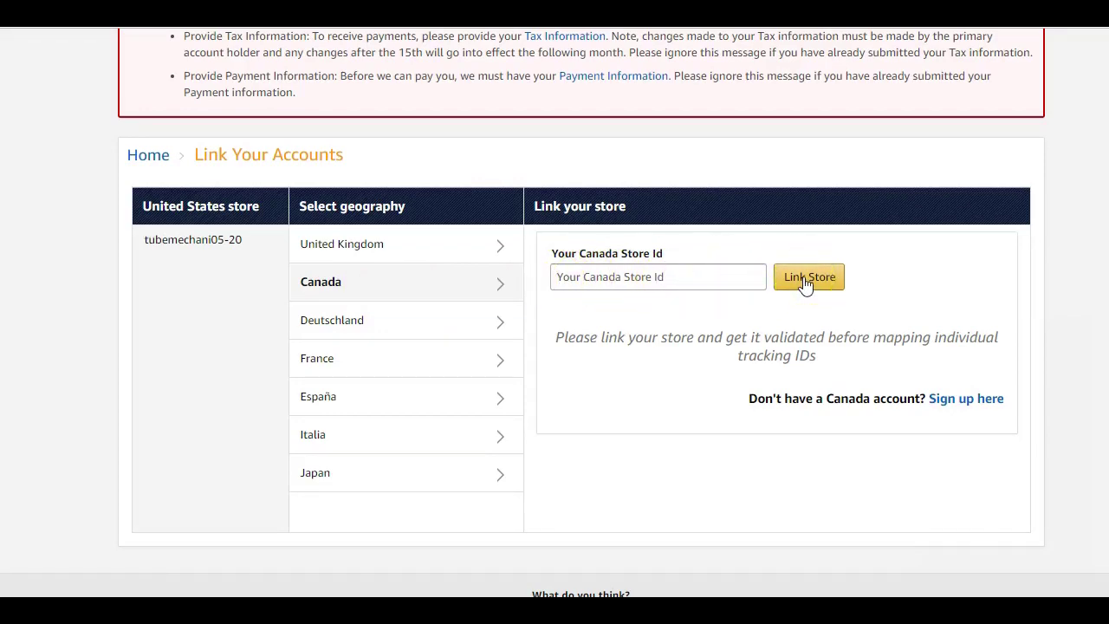
{"action": "scroll", "coordinate": [502, 291], "scroll_direction": "up", "scroll_amount": 2}
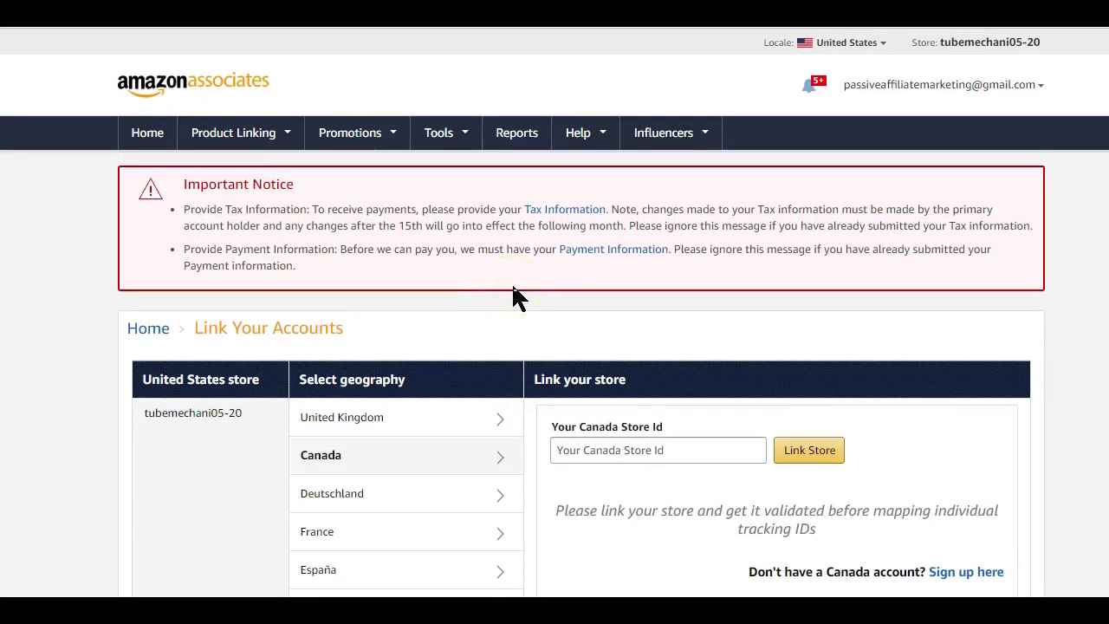
{"action": "left_click", "coordinate": [452, 141]}
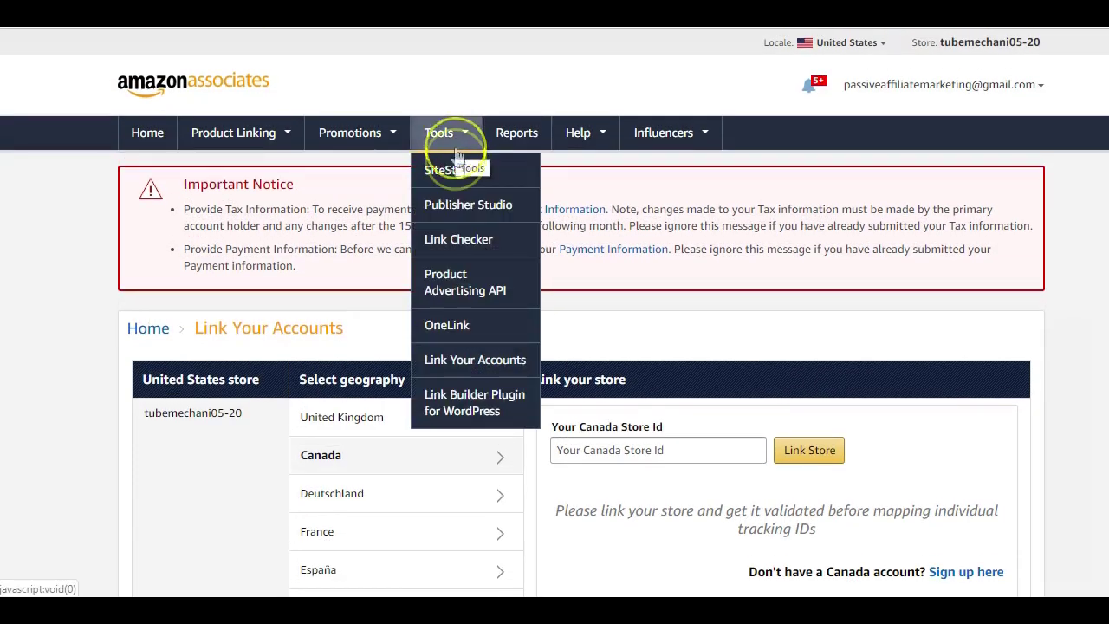
Return to OneLink, open the Step 2 oneTag code page, and highlight the whole code
{"action": "left_click", "coordinate": [450, 322]}
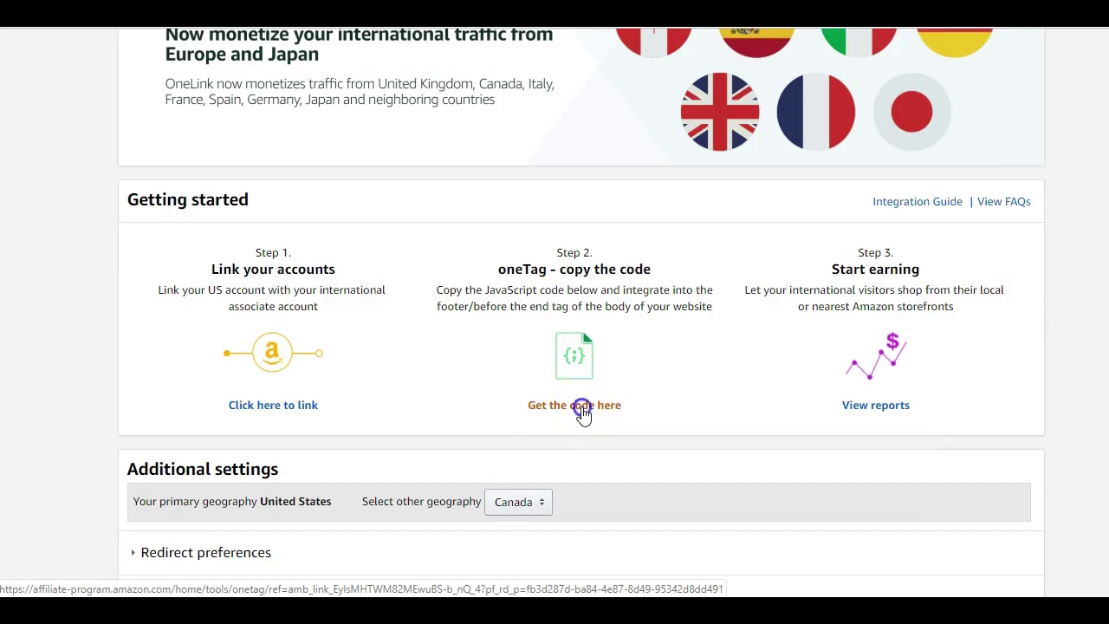
{"action": "left_click", "coordinate": [579, 405]}
{"action": "scroll", "coordinate": [572, 355], "scroll_direction": "down", "scroll_amount": 2}
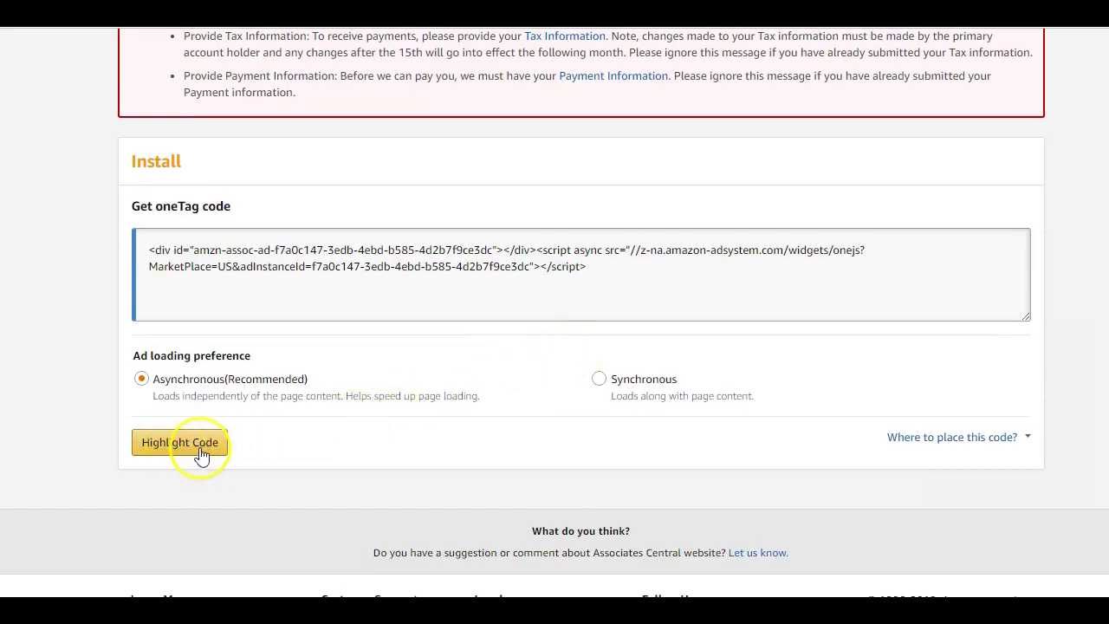
{"action": "left_click", "coordinate": [172, 446]}
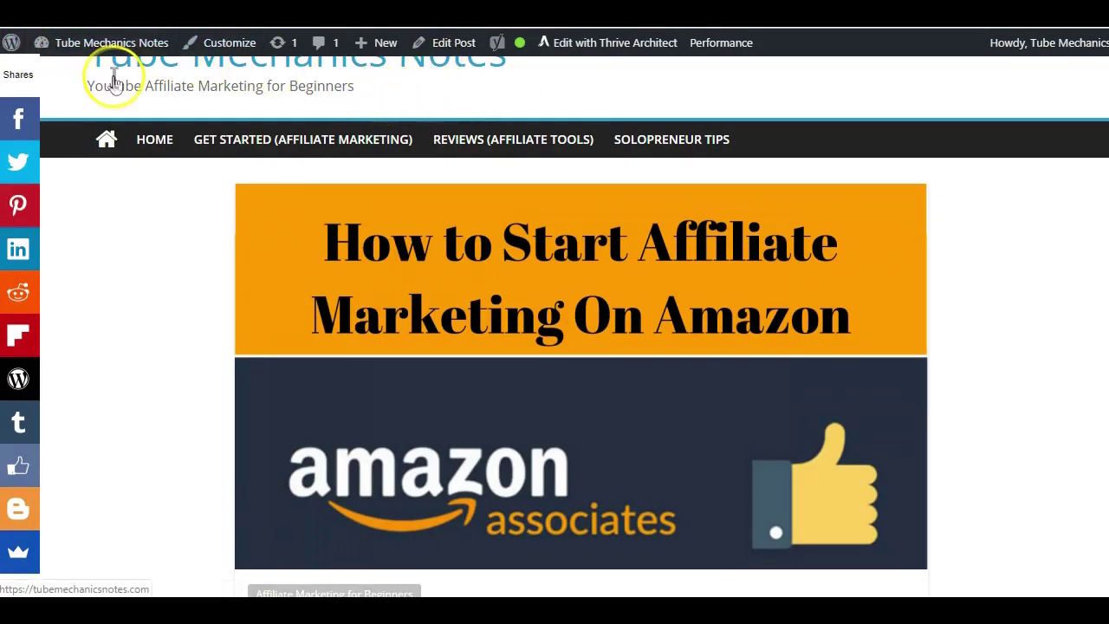
Go to the Tube Mechanics Notes admin Dashboard from the site name in the admin bar
{"action": "mouse_move", "coordinate": [101, 47]}
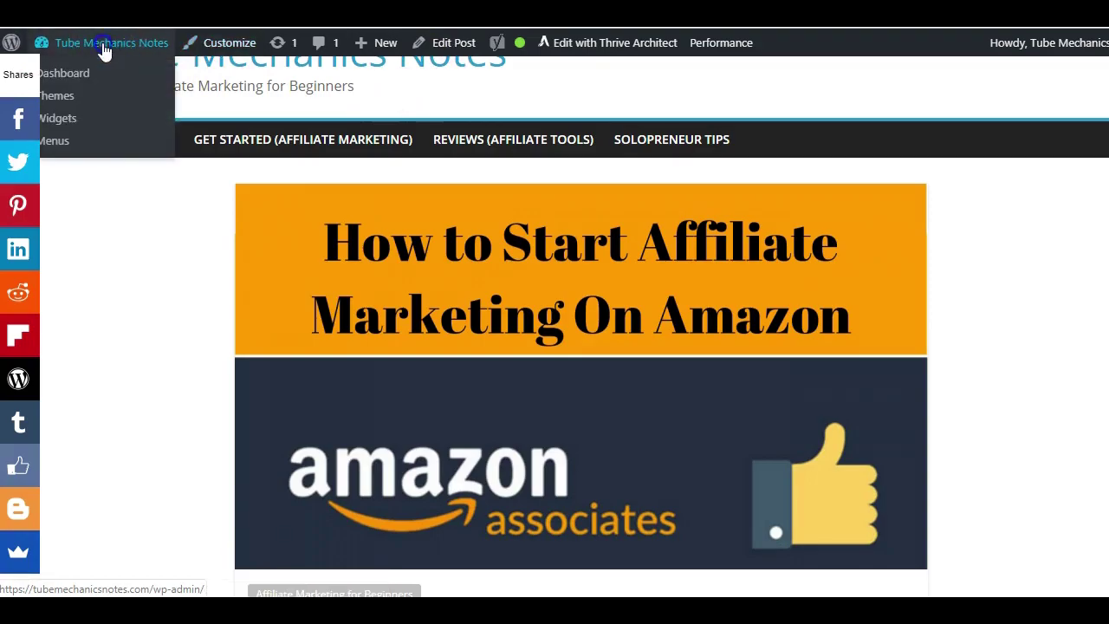
{"action": "left_click", "coordinate": [73, 78]}
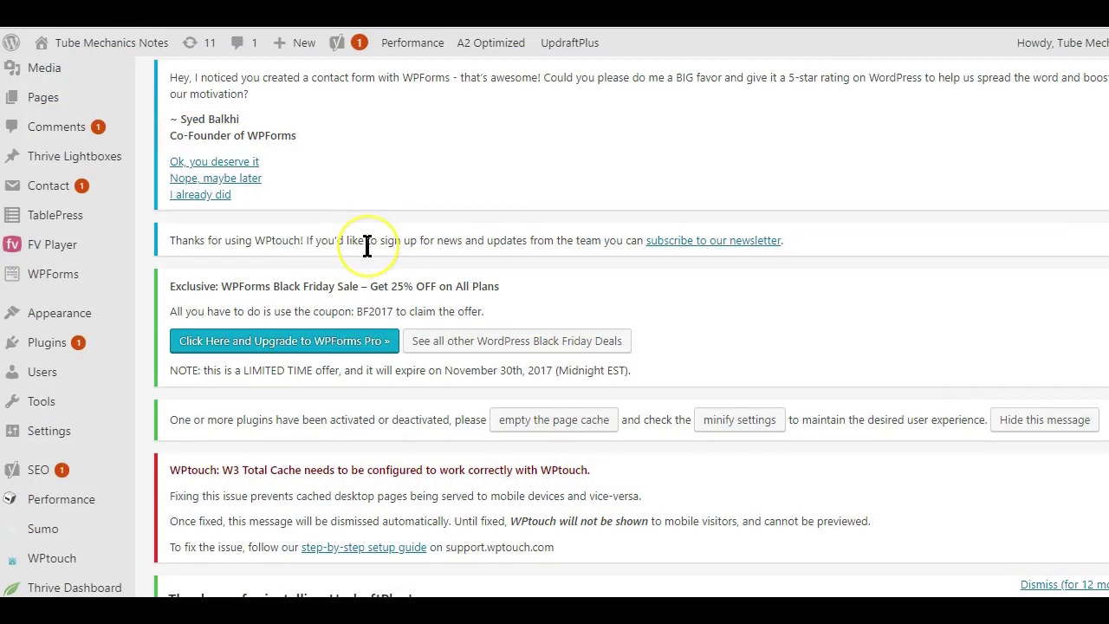
{"action": "scroll", "coordinate": [367, 246], "scroll_direction": "down", "scroll_amount": 5}
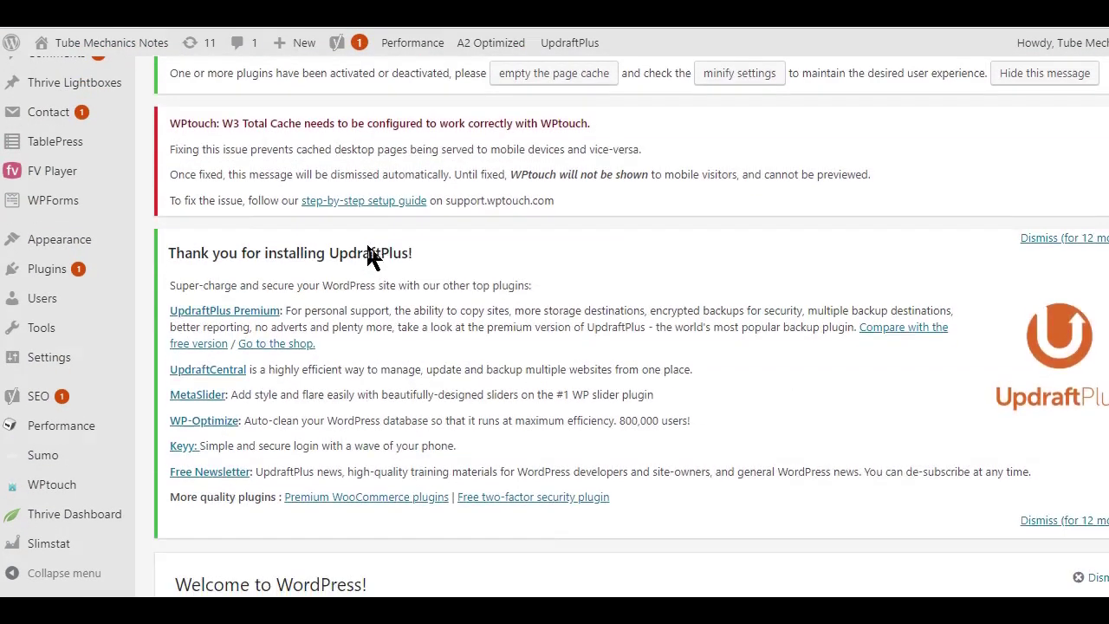
{"action": "scroll", "coordinate": [367, 246], "scroll_direction": "up", "scroll_amount": 5}
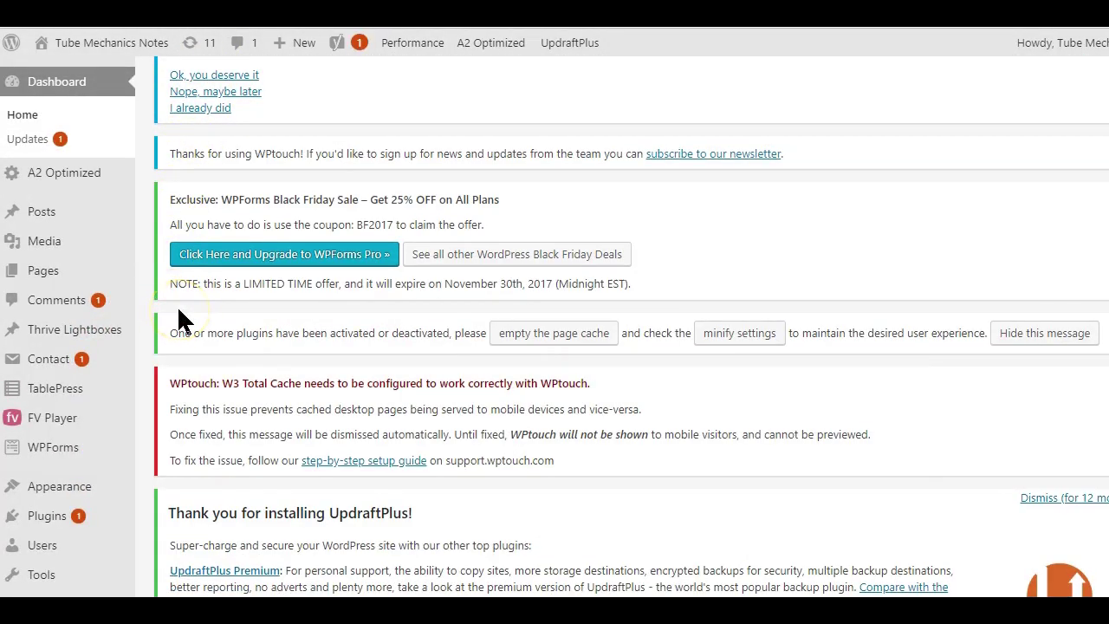
{"action": "left_click", "coordinate": [213, 283]}
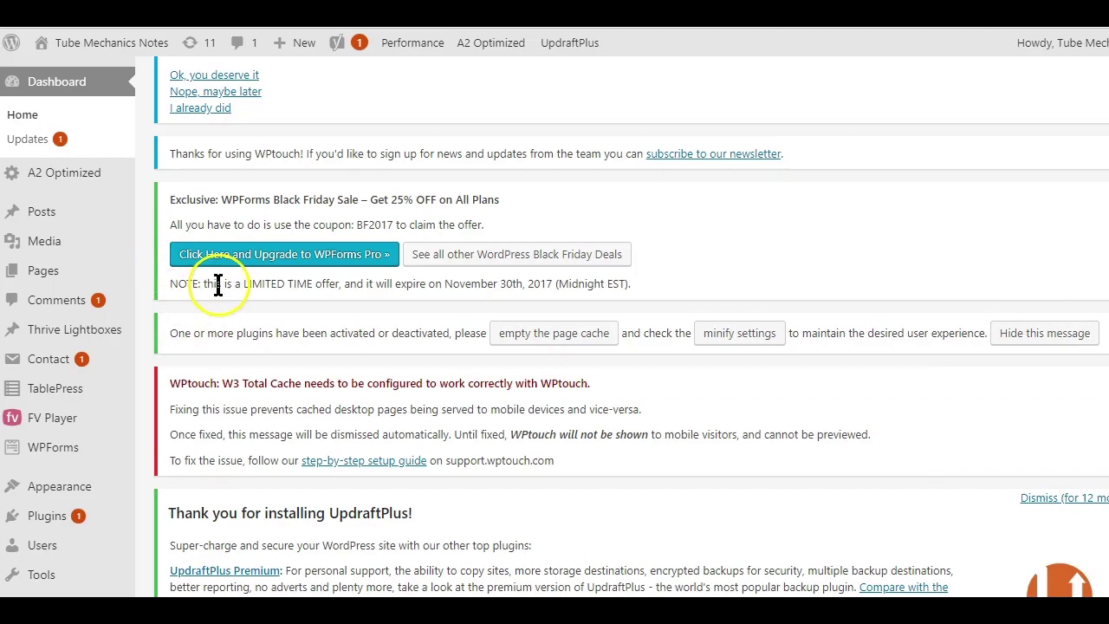
{"action": "scroll", "coordinate": [154, 366], "scroll_direction": "down", "scroll_amount": 1}
{"action": "mouse_move", "coordinate": [84, 380]}
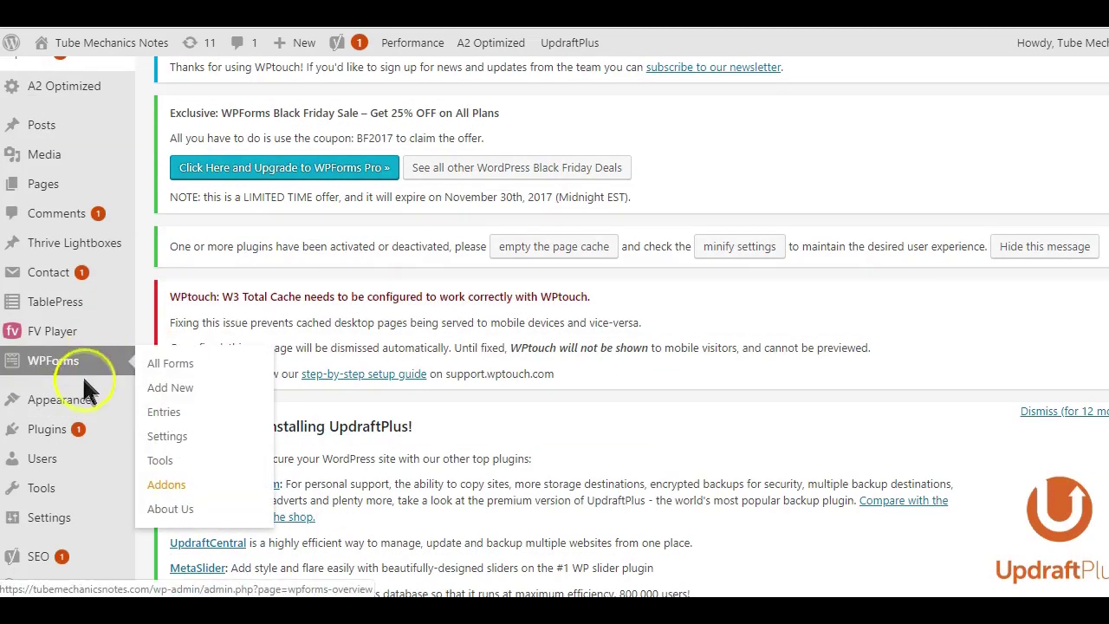
{"action": "mouse_move", "coordinate": [105, 429]}
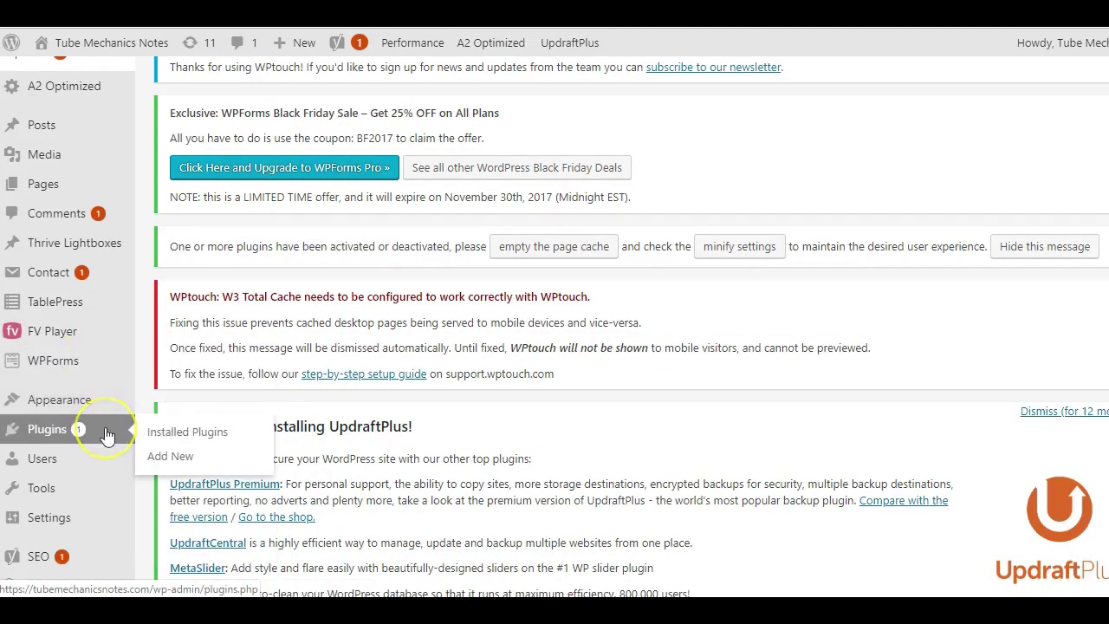
Search the plugin directory on Plugins > Add New for 'insert'
{"action": "left_click", "coordinate": [169, 456]}
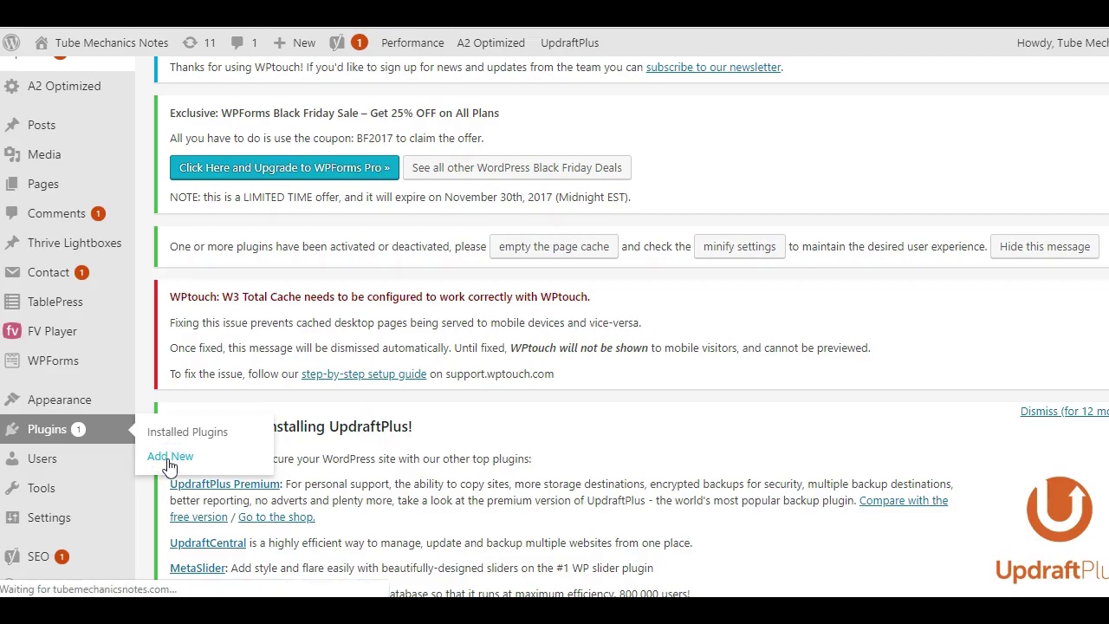
{"action": "scroll", "coordinate": [337, 208], "scroll_direction": "down", "scroll_amount": 5}
{"action": "scroll", "coordinate": [383, 235], "scroll_direction": "down", "scroll_amount": 3}
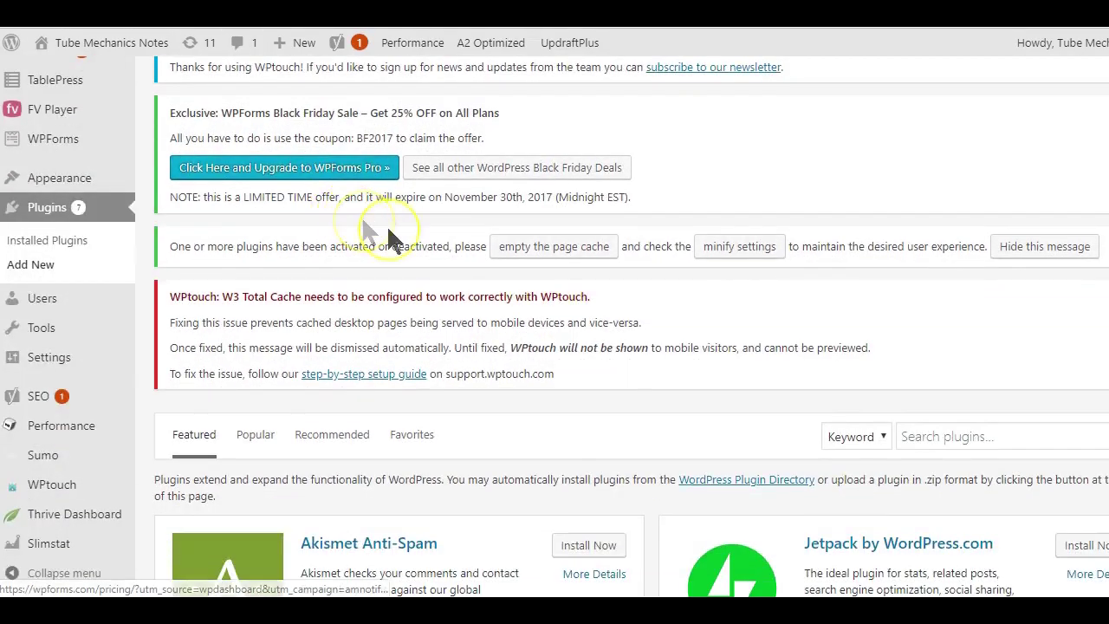
{"action": "left_click", "coordinate": [951, 178]}
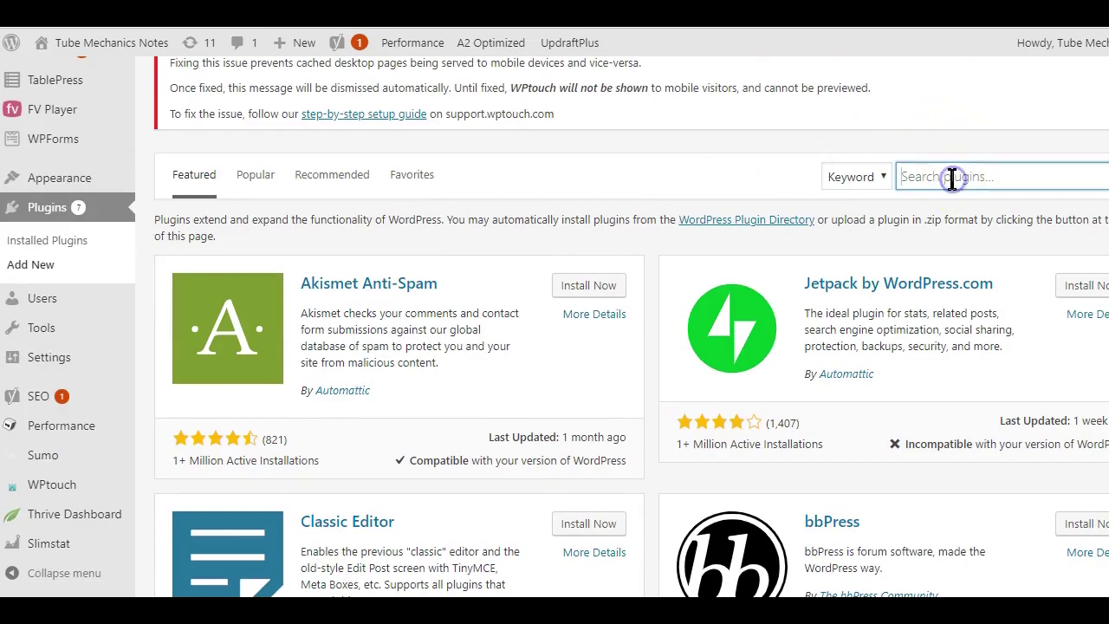
{"action": "type", "text": "inse"}
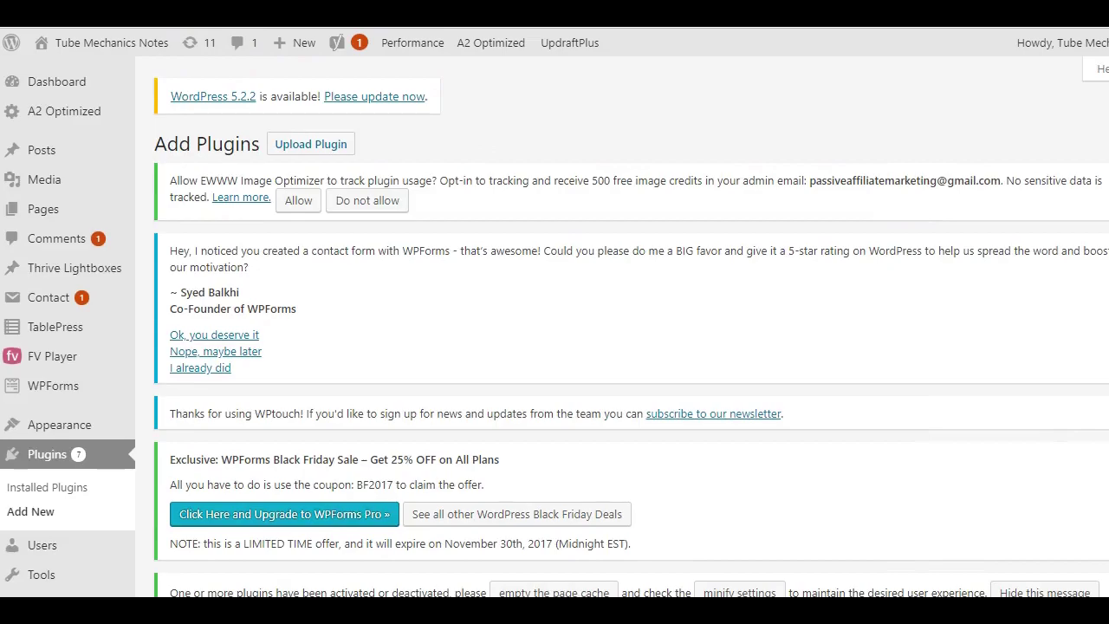
{"action": "scroll", "coordinate": [104, 352], "scroll_direction": "down", "scroll_amount": 4}
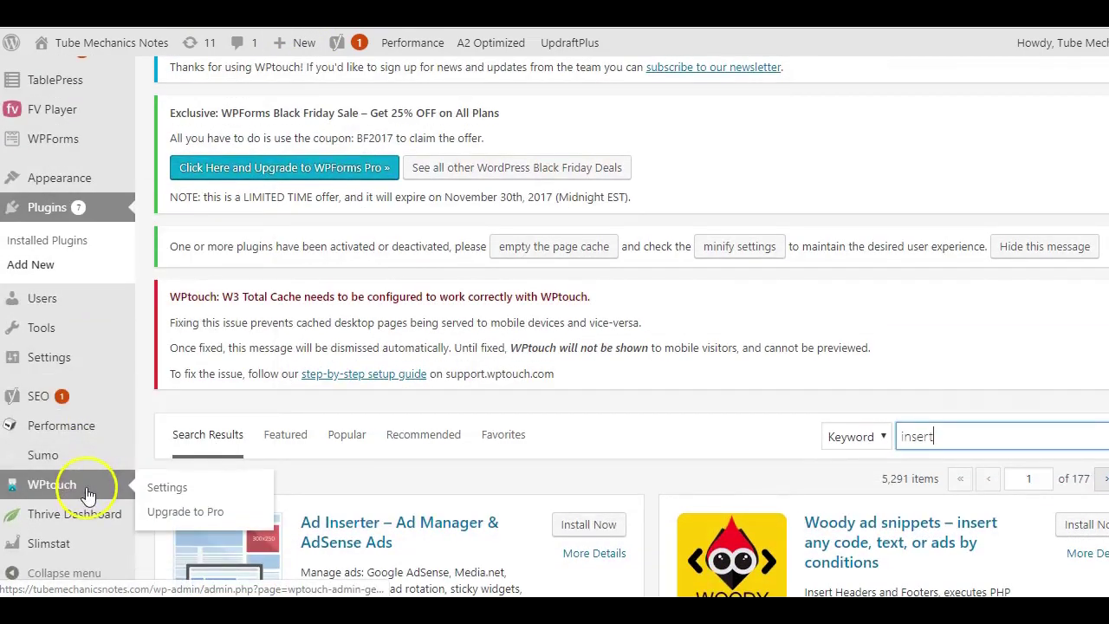
{"action": "mouse_move", "coordinate": [66, 362]}
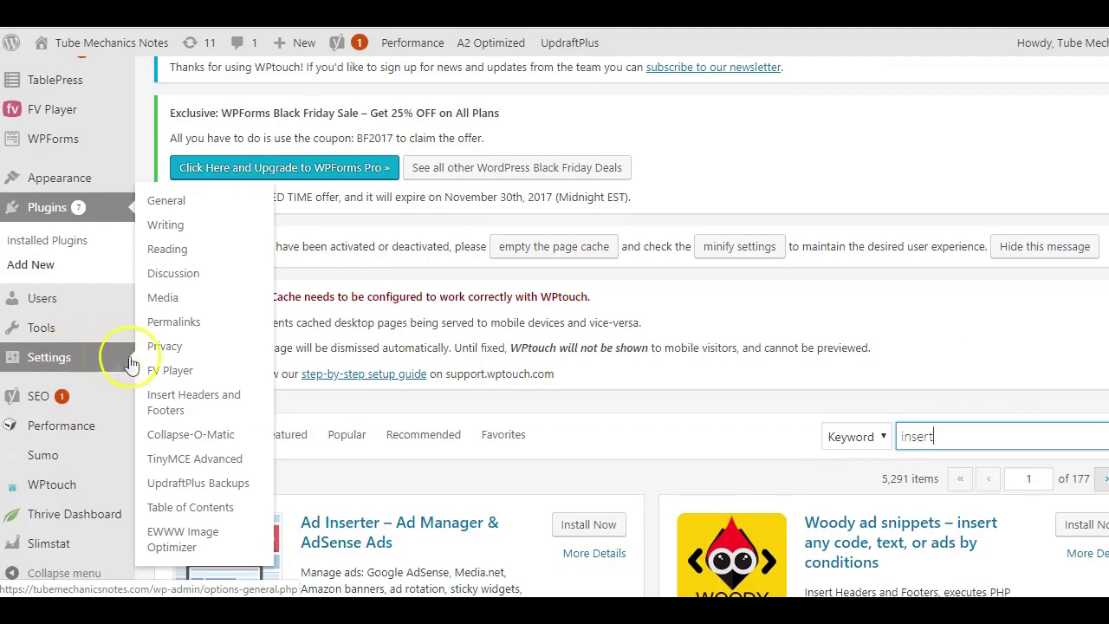
Paste the copied oneTag code into Scripts in Footer under Insert Headers and Footers, then save
{"action": "left_click", "coordinate": [199, 404]}
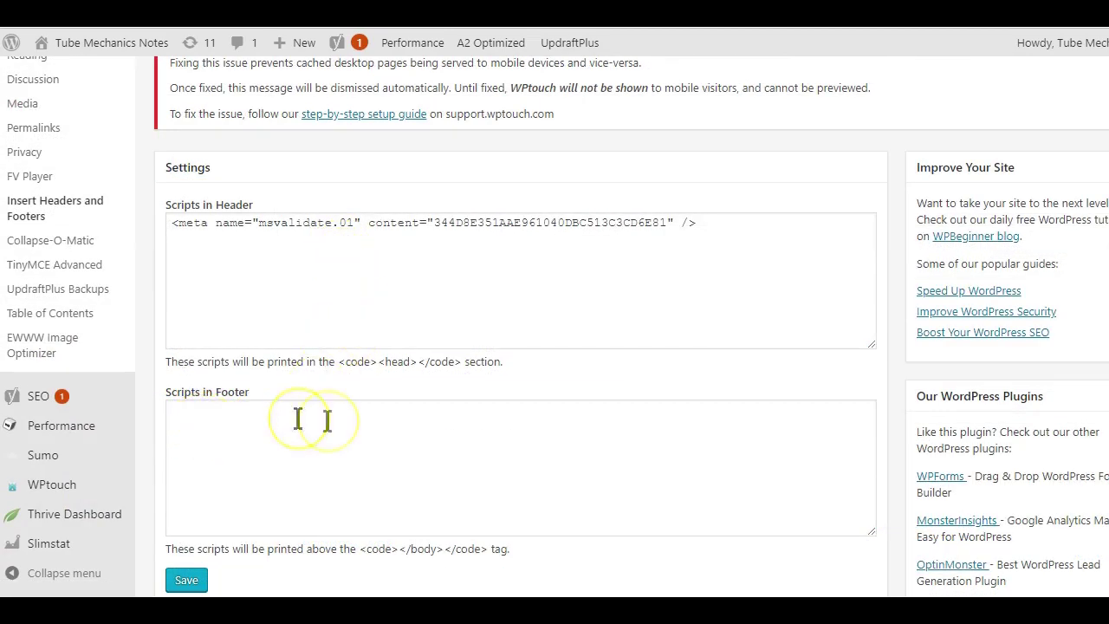
{"action": "left_click", "coordinate": [185, 413]}
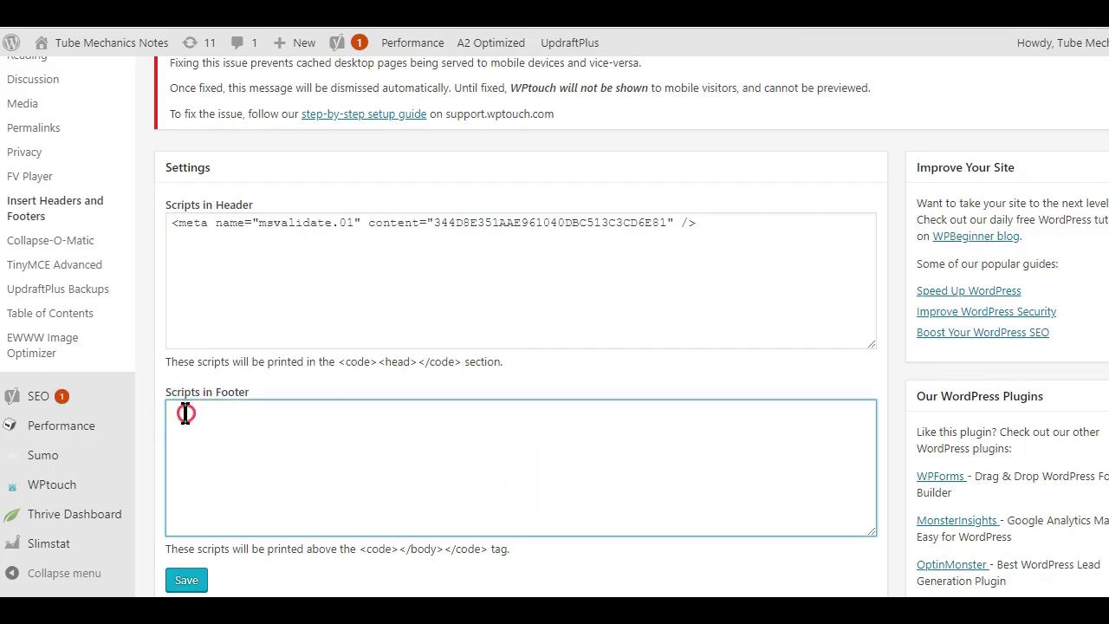
{"action": "right_click", "coordinate": [185, 413]}
{"action": "left_click", "coordinate": [239, 250]}
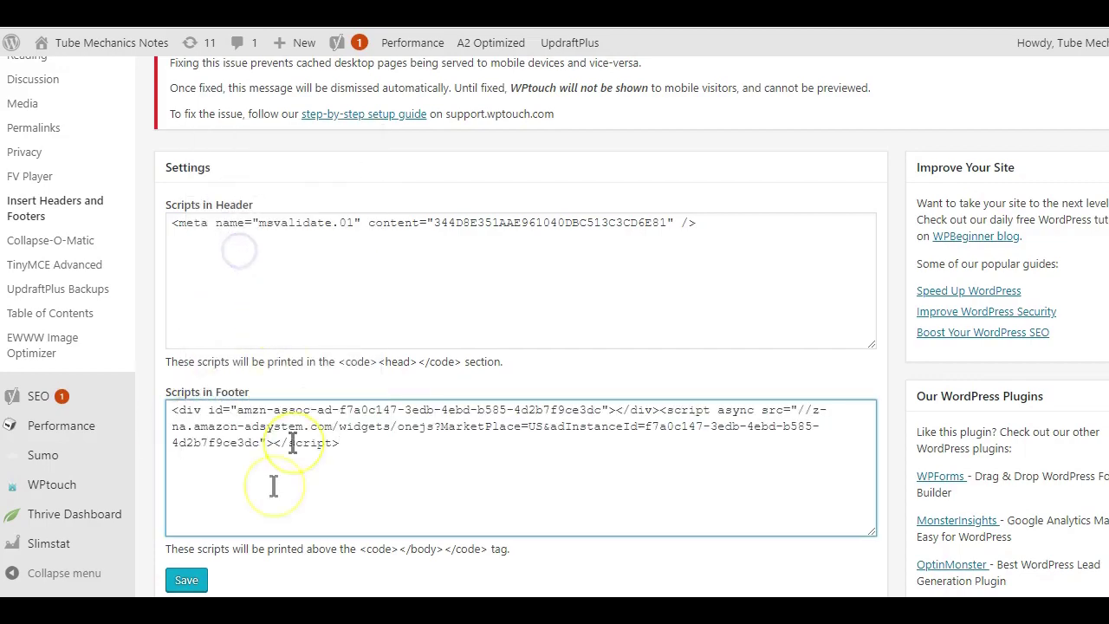
{"action": "left_click", "coordinate": [193, 582]}
{"action": "scroll", "coordinate": [531, 224], "scroll_direction": "up", "scroll_amount": 3}
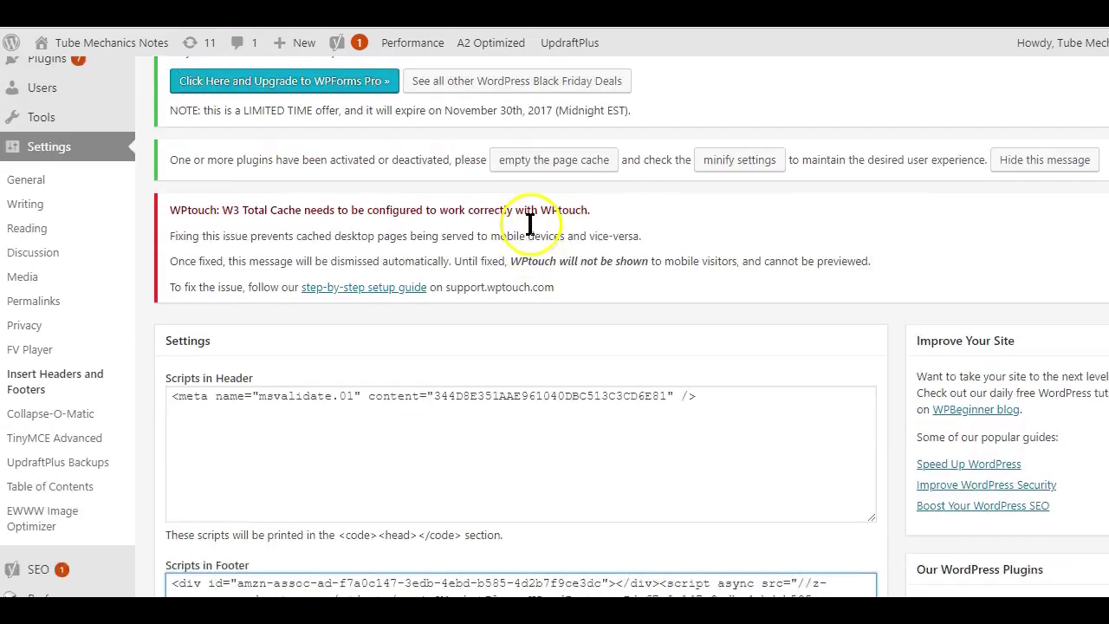
{"action": "scroll", "coordinate": [532, 224], "scroll_direction": "up", "scroll_amount": 4}
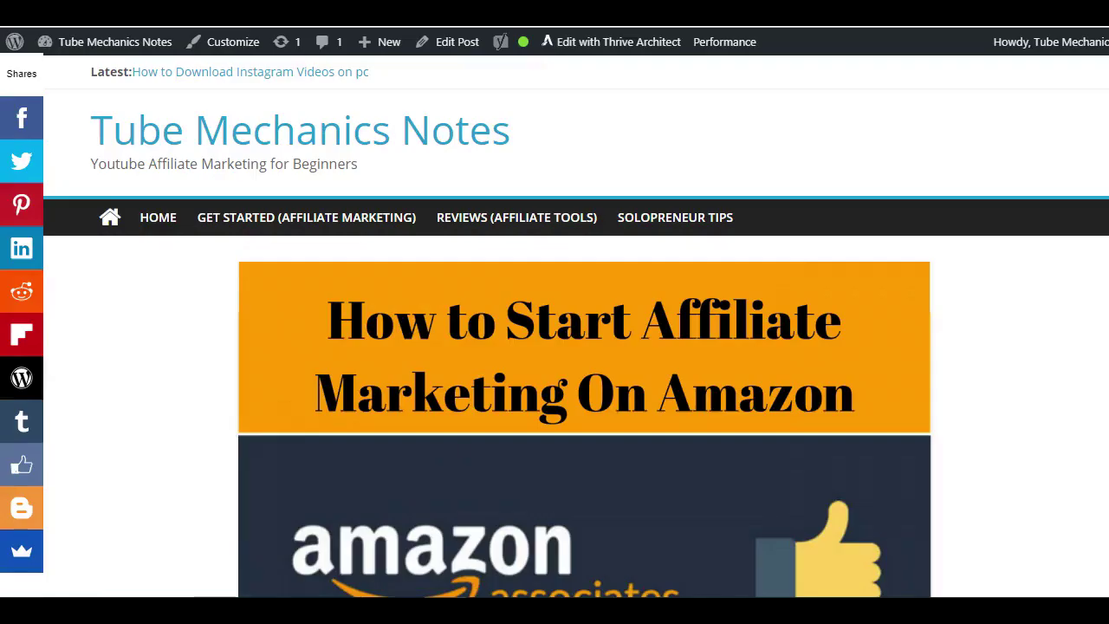
Scroll through the live post past the Great Conversion Rates and Make Money on Other Products sections
{"action": "scroll", "coordinate": [554, 325], "scroll_direction": "down", "scroll_amount": 2}
{"action": "scroll", "coordinate": [554, 326], "scroll_direction": "down", "scroll_amount": 3}
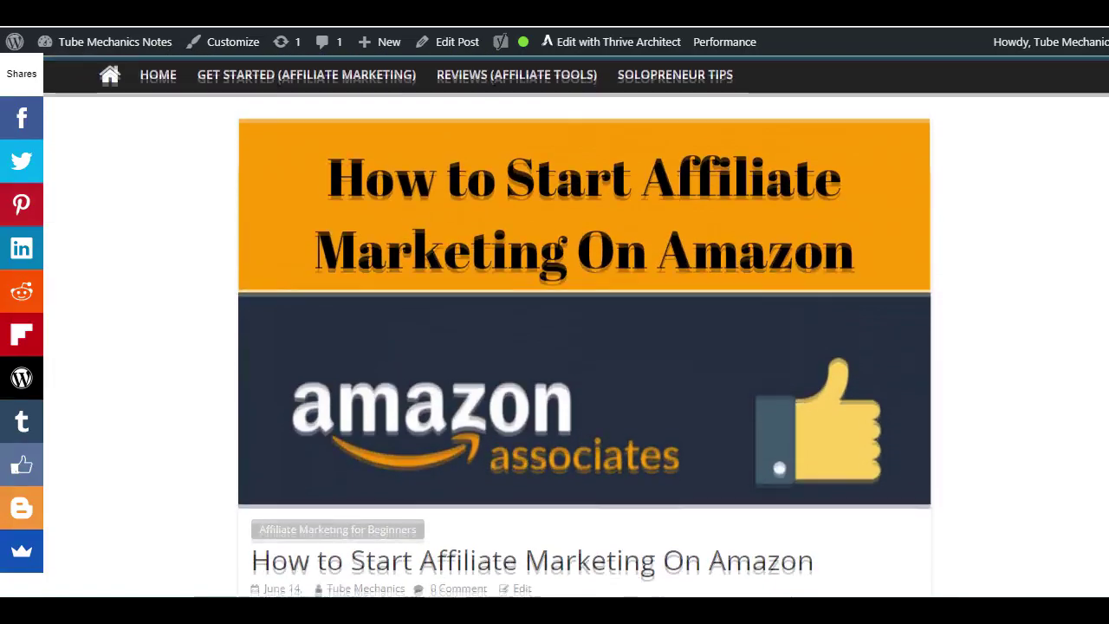
{"action": "scroll", "coordinate": [554, 347], "scroll_direction": "down", "scroll_amount": 3}
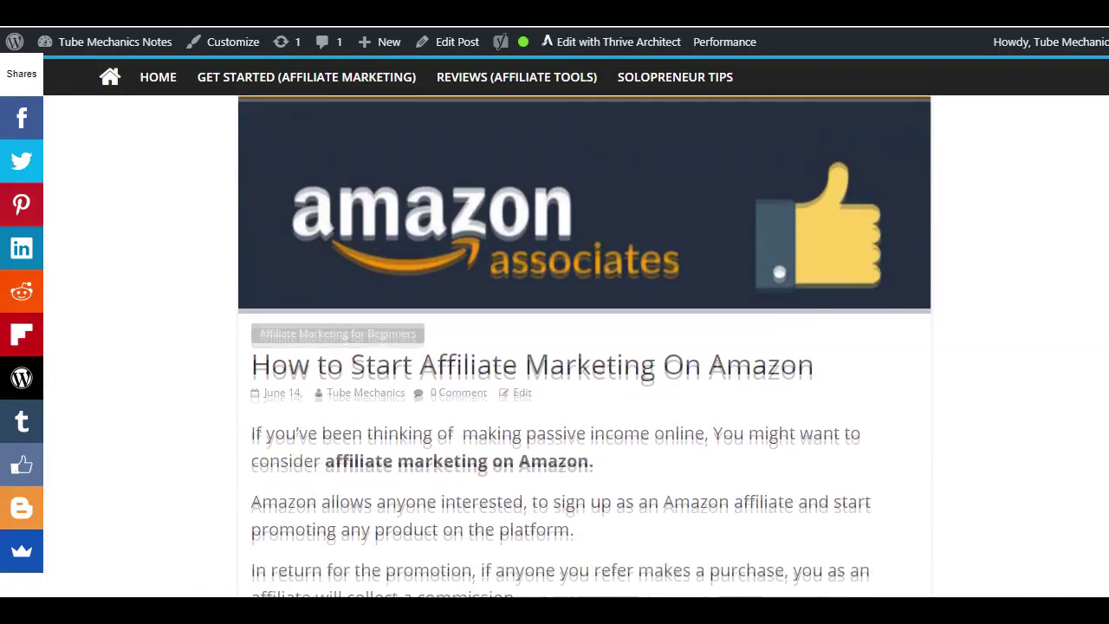
{"action": "scroll", "coordinate": [554, 347], "scroll_direction": "down", "scroll_amount": 3}
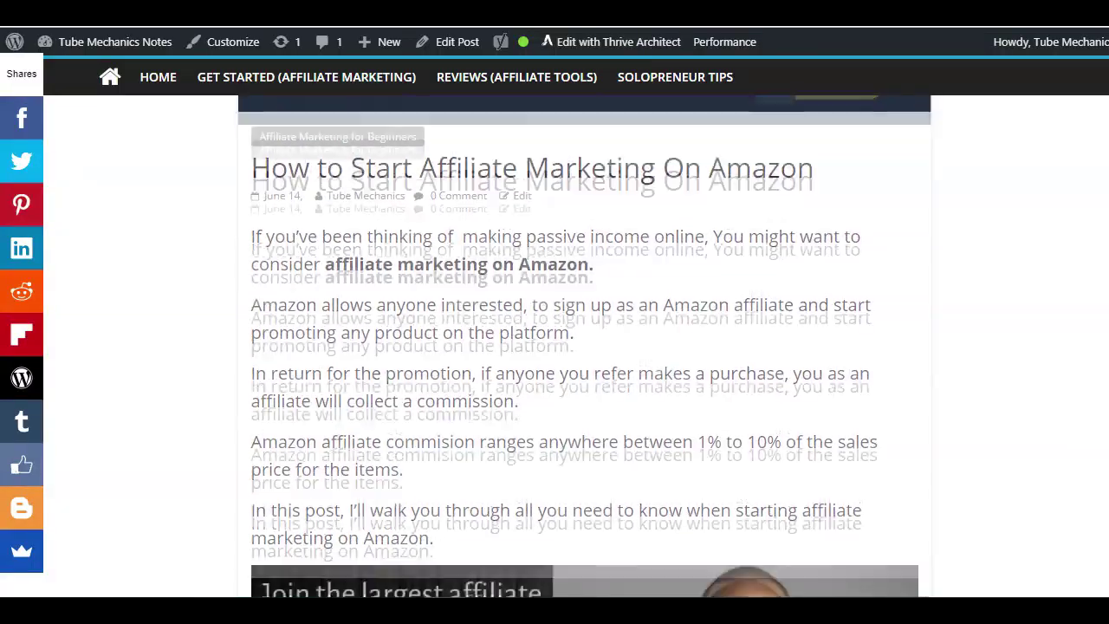
{"action": "scroll", "coordinate": [554, 346], "scroll_direction": "down", "scroll_amount": 3}
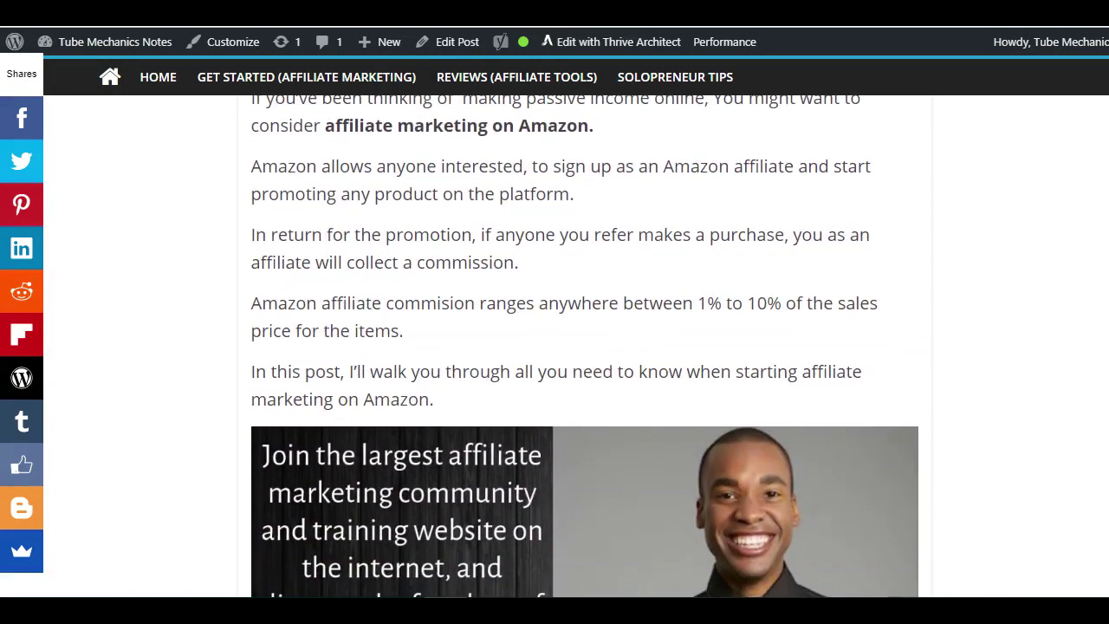
{"action": "scroll", "coordinate": [555, 346], "scroll_direction": "down", "scroll_amount": 3}
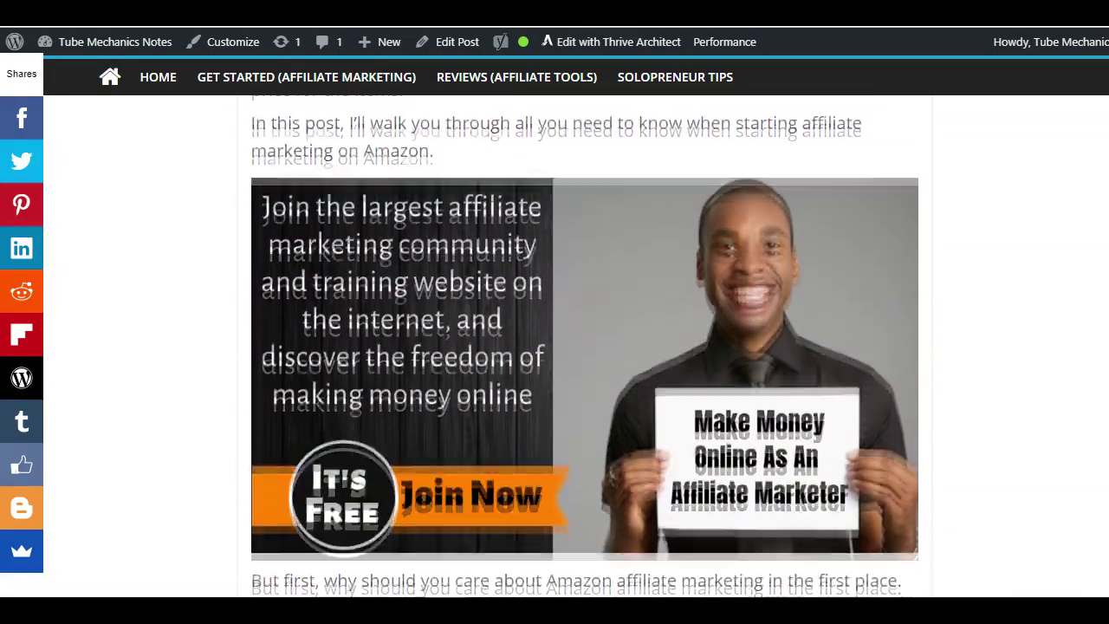
{"action": "scroll", "coordinate": [554, 347], "scroll_direction": "down", "scroll_amount": 4}
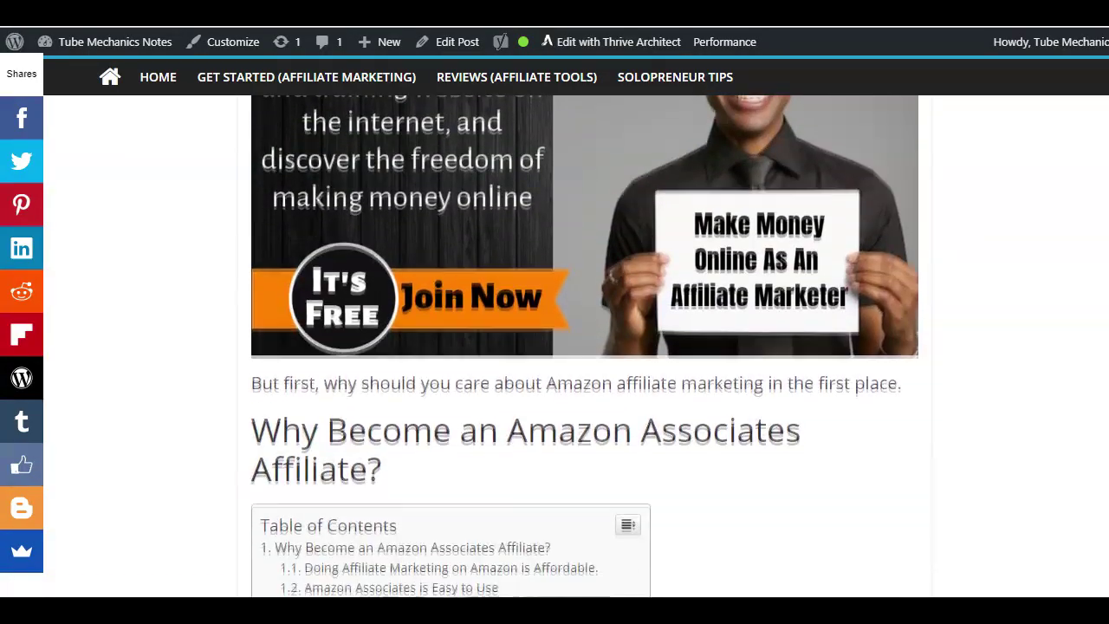
{"action": "scroll", "coordinate": [554, 347], "scroll_direction": "down", "scroll_amount": 3}
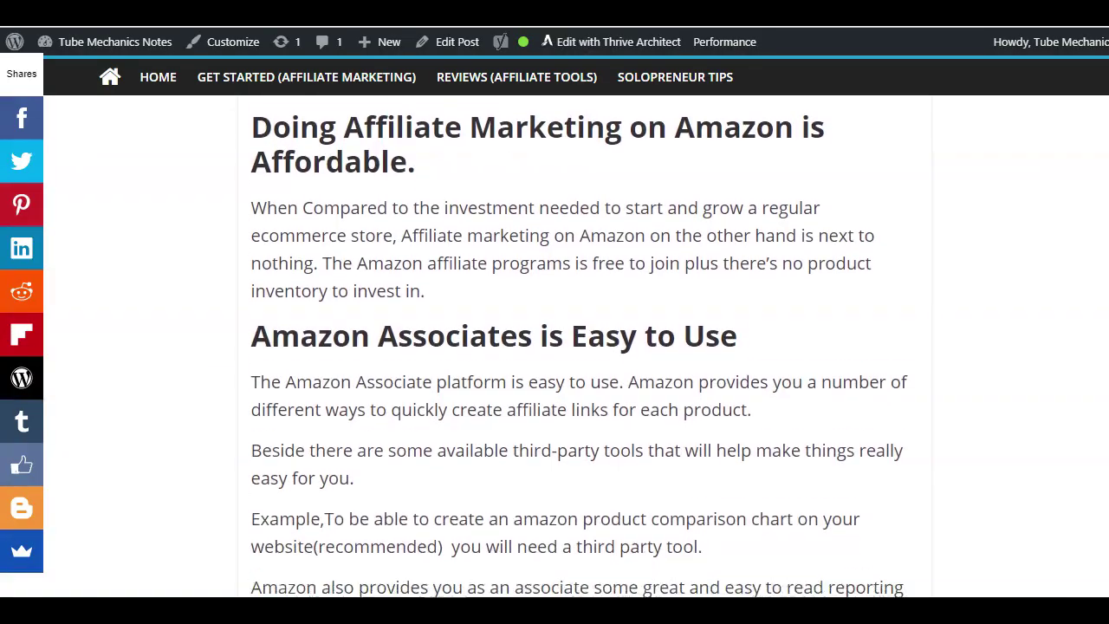
{"action": "scroll", "coordinate": [580, 346], "scroll_direction": "down", "scroll_amount": 3}
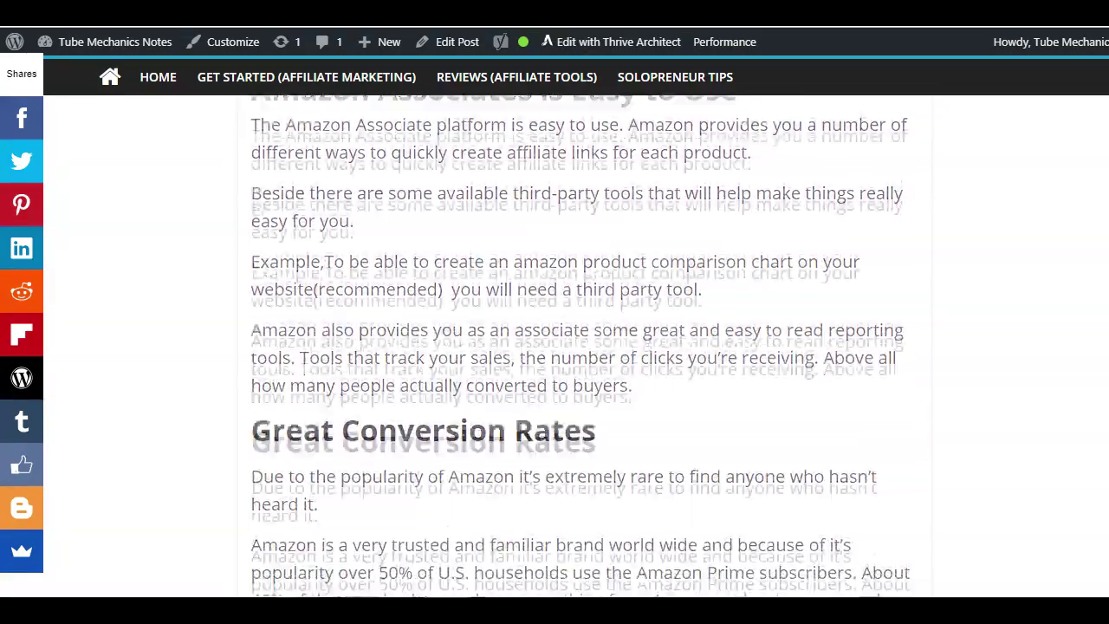
{"action": "scroll", "coordinate": [580, 346], "scroll_direction": "down", "scroll_amount": 2}
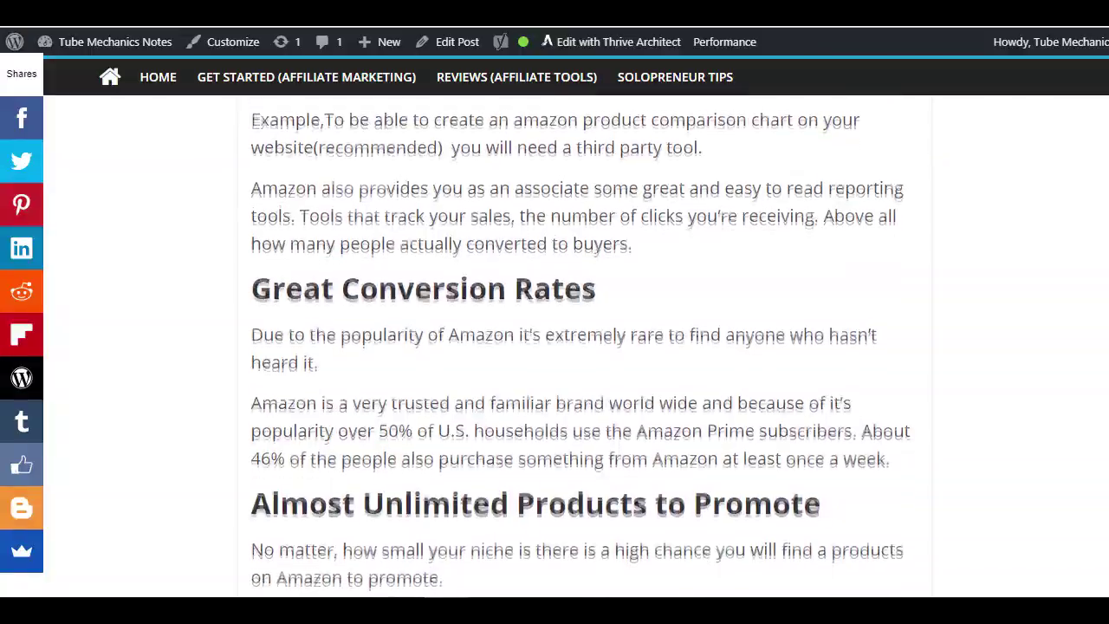
{"action": "scroll", "coordinate": [580, 346], "scroll_direction": "down", "scroll_amount": 2}
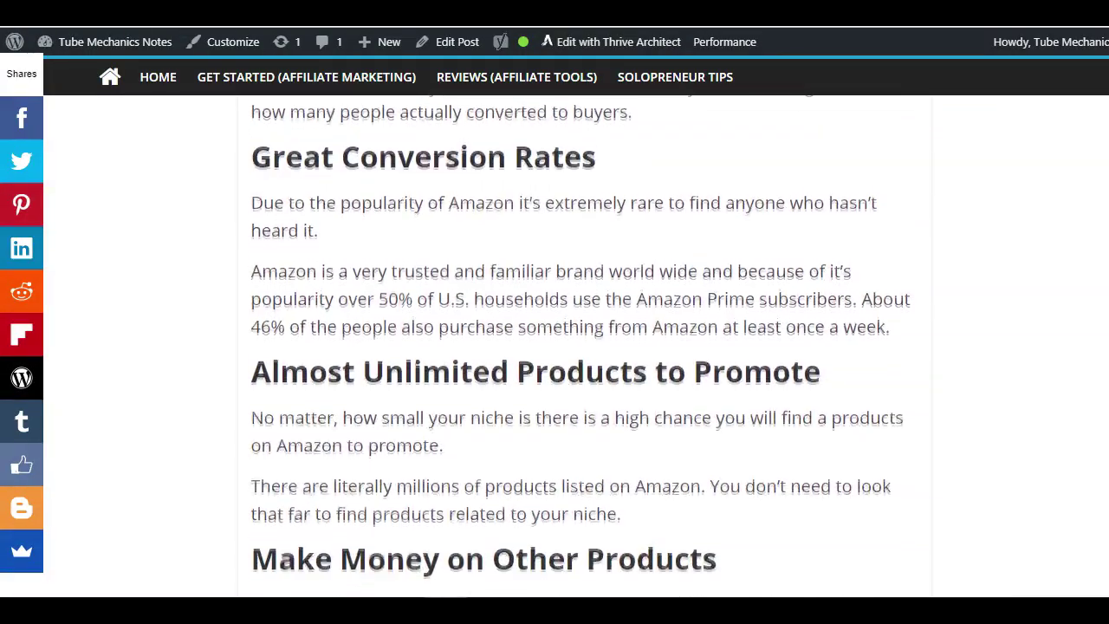
{"action": "scroll", "coordinate": [581, 347], "scroll_direction": "down", "scroll_amount": 2}
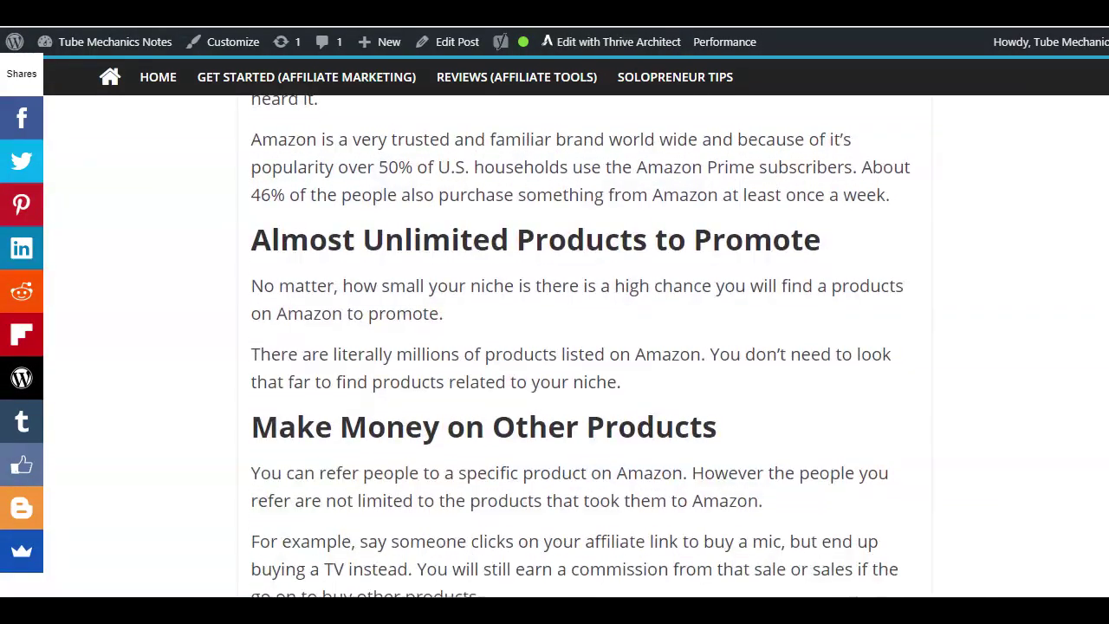